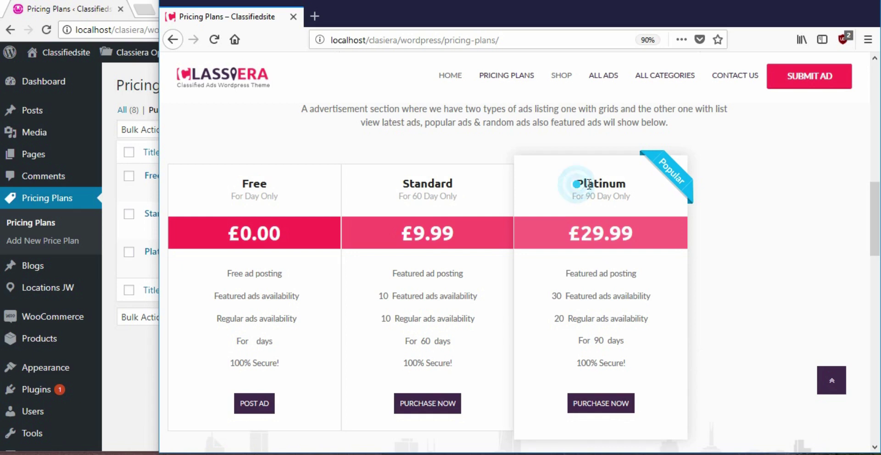
Highlight the Free, Standard and Platinum plan names, then shift Firefox right to reveal admin plans
drag(576, 184, 630, 186)
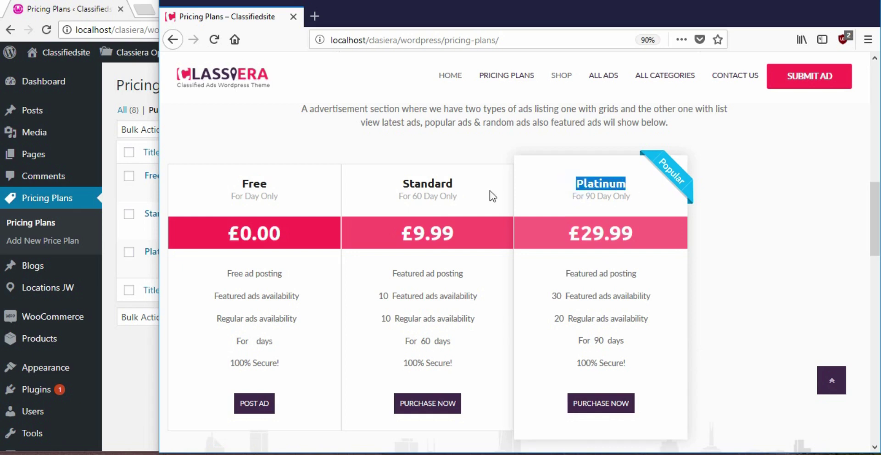
double_click(408, 182)
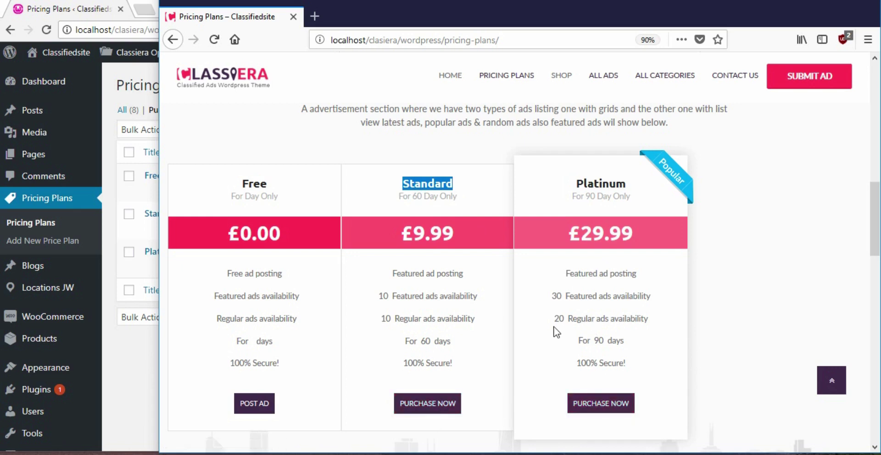
double_click(244, 185)
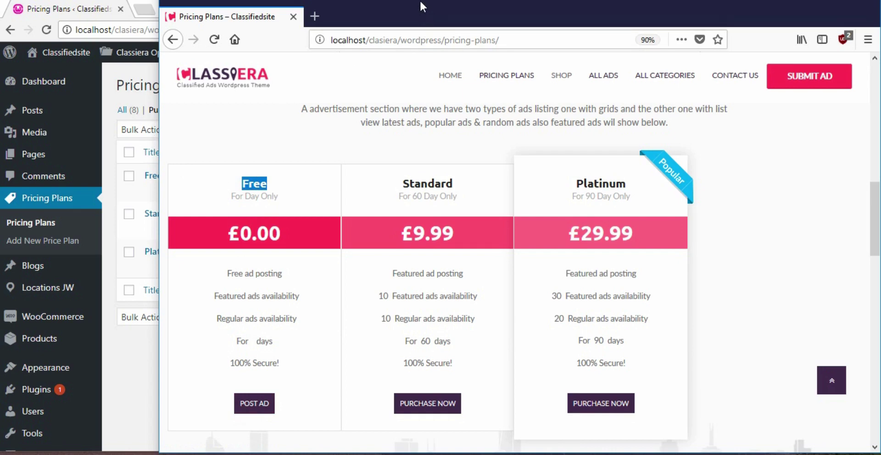
drag(422, 6, 608, 15)
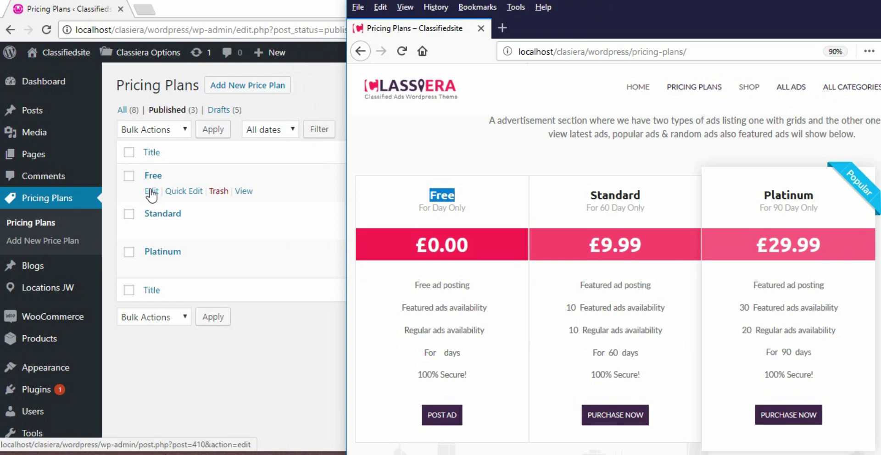
Open the Free plan's Edit Price Plan screen and bring up WooCommerce's link menu
click(152, 195)
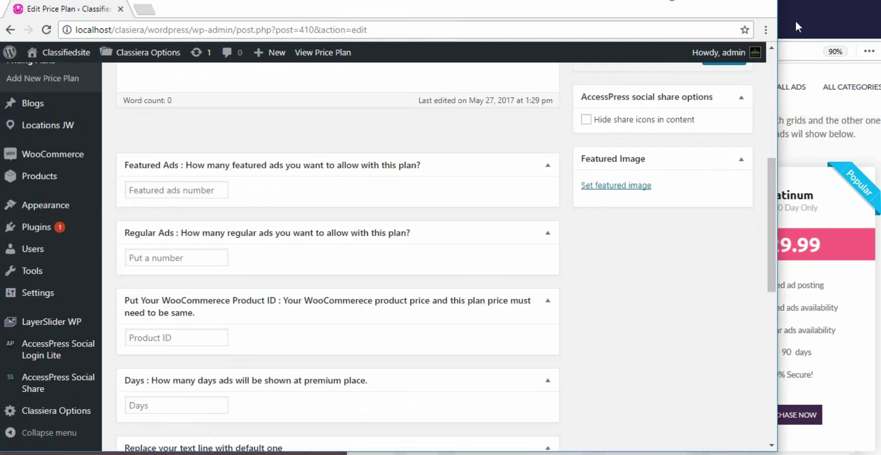
click(796, 25)
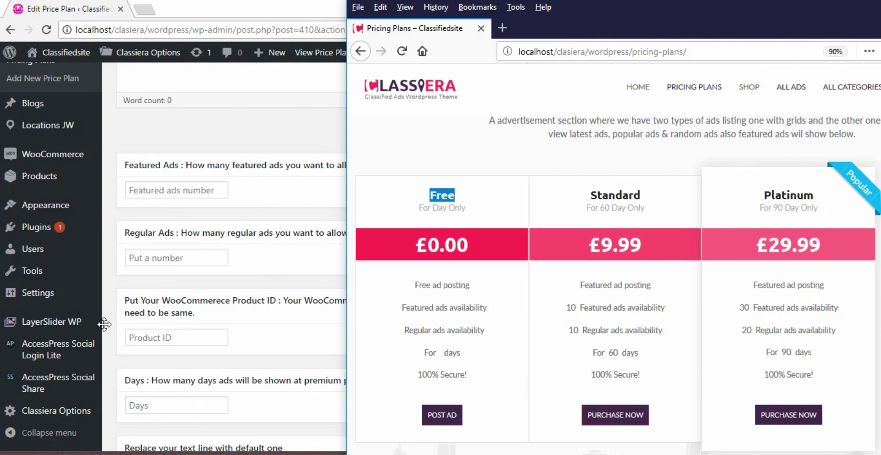
mouse_move(59, 156)
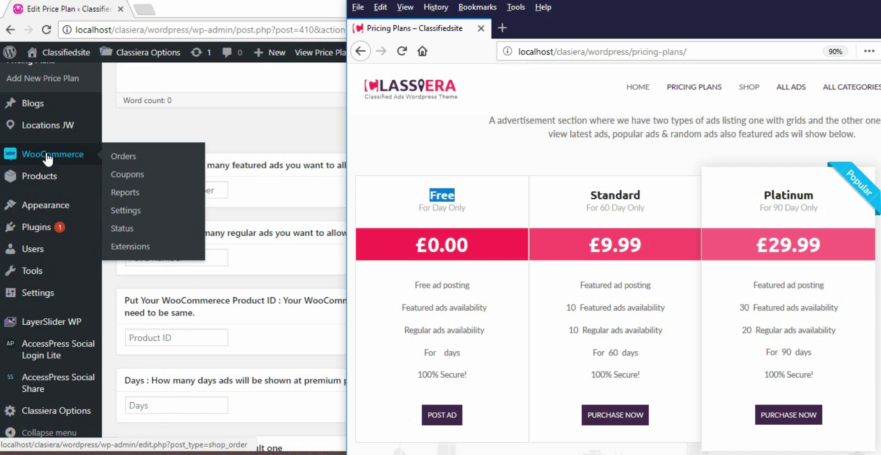
right_click(56, 155)
Open WooCommerce in a new tab and save its Products > Display settings with Show products
click(78, 162)
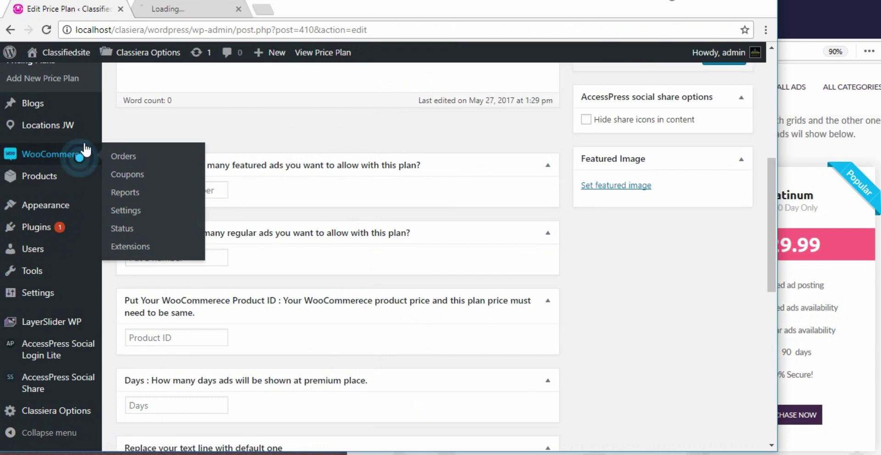
click(161, 10)
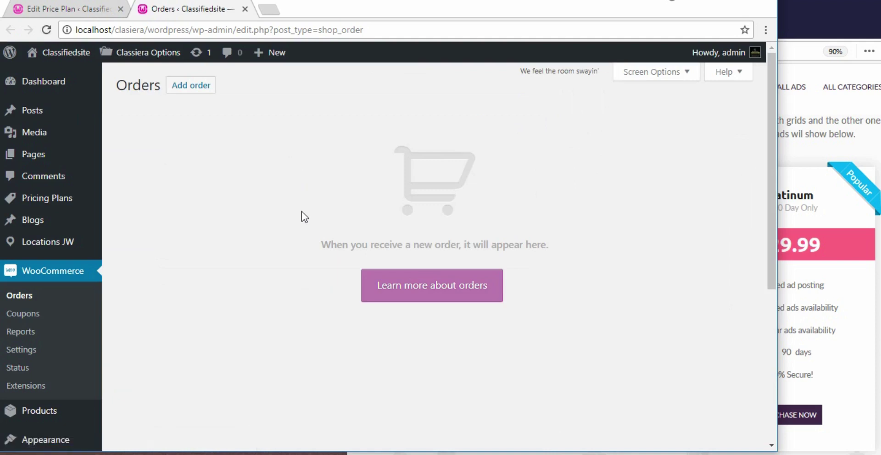
click(36, 348)
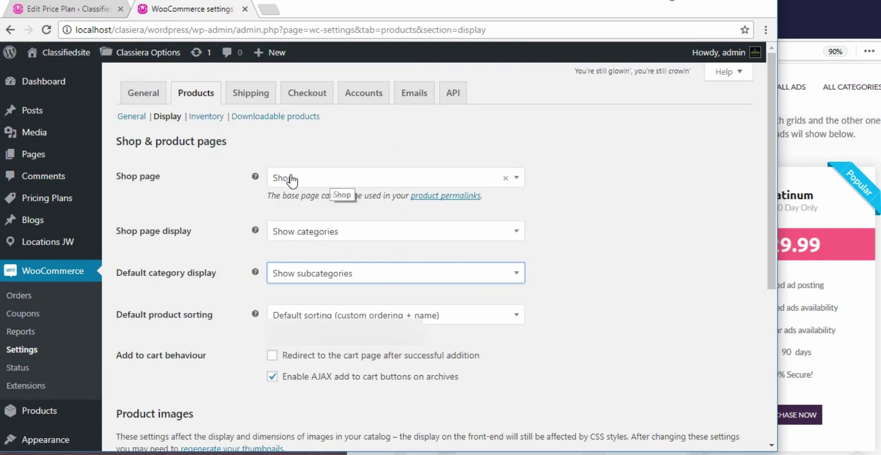
scroll(490, 244, down, 5)
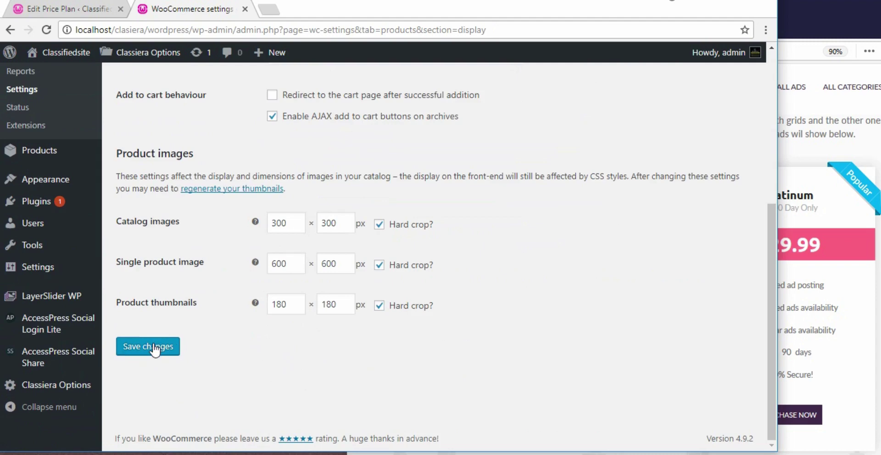
click(153, 344)
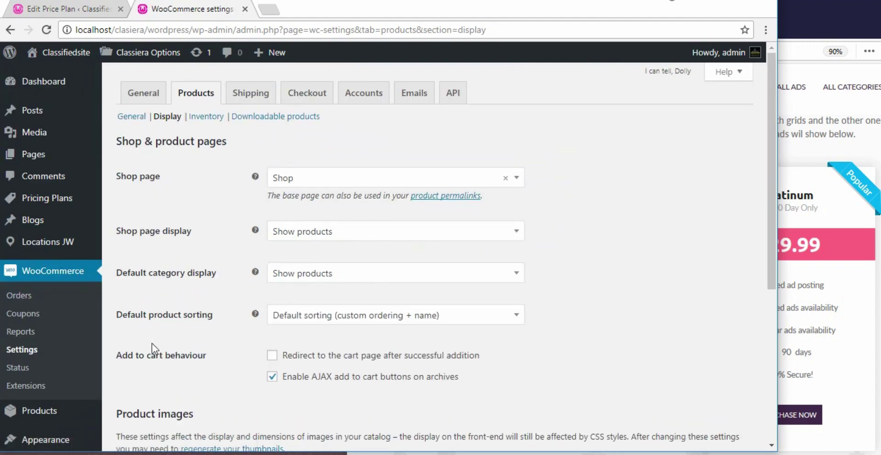
Switch to WooCommerce's Checkout settings tab and highlight the Checkout pages heading
click(251, 93)
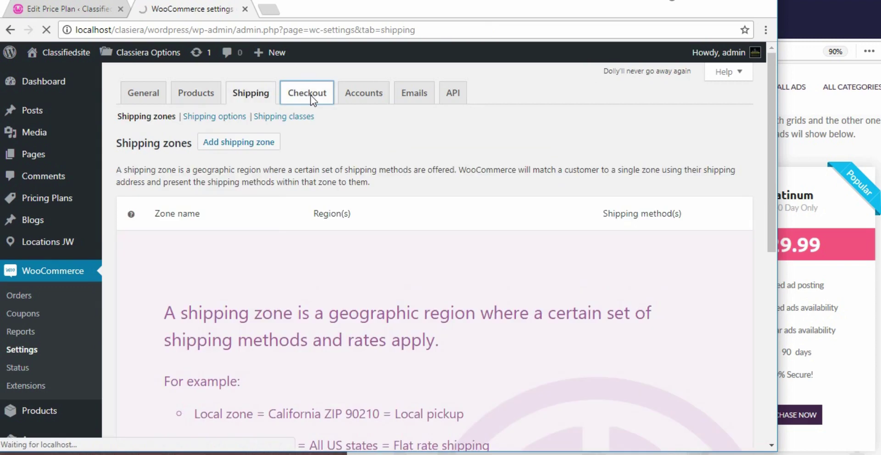
click(310, 95)
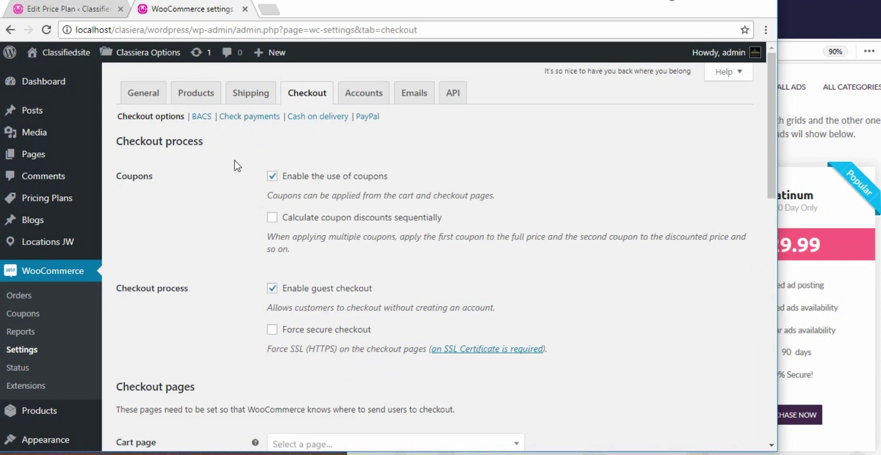
scroll(237, 166, down, 5)
click(118, 128)
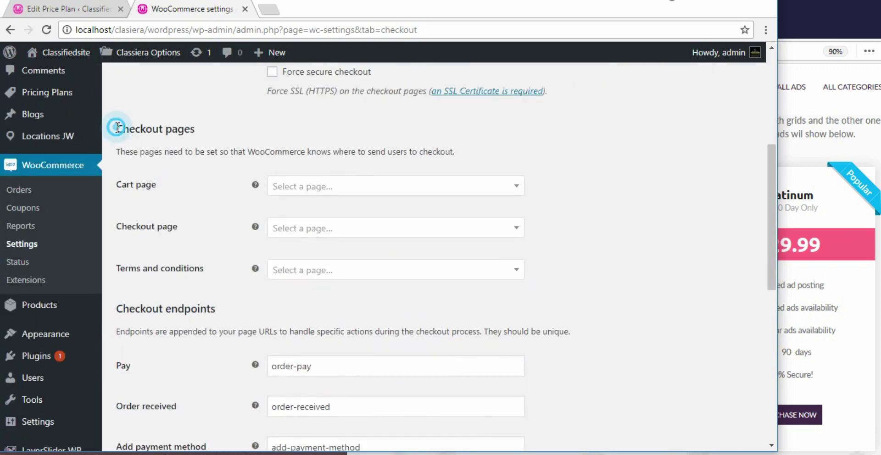
drag(117, 127, 210, 134)
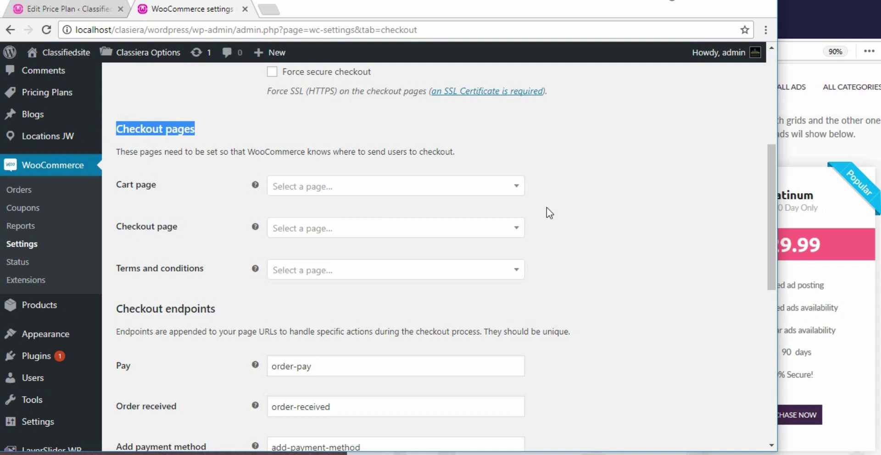
Browse the Cart page dropdown and close it without choosing a page
click(515, 188)
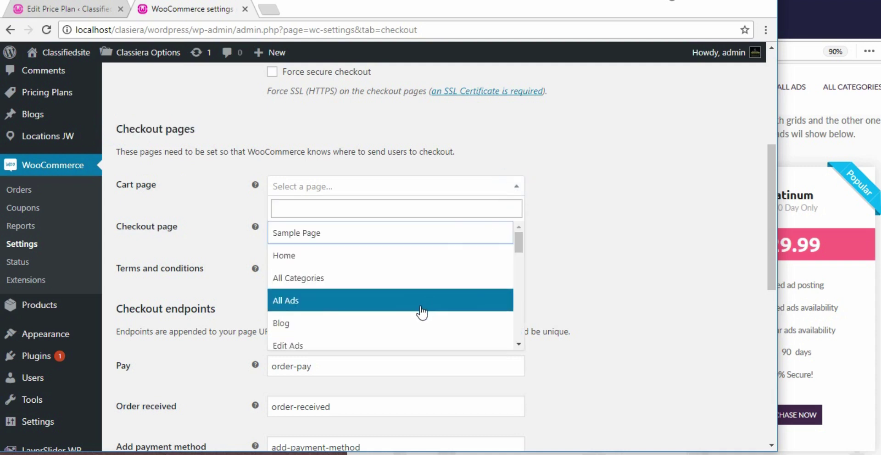
scroll(422, 312, down, 2)
scroll(433, 304, down, 2)
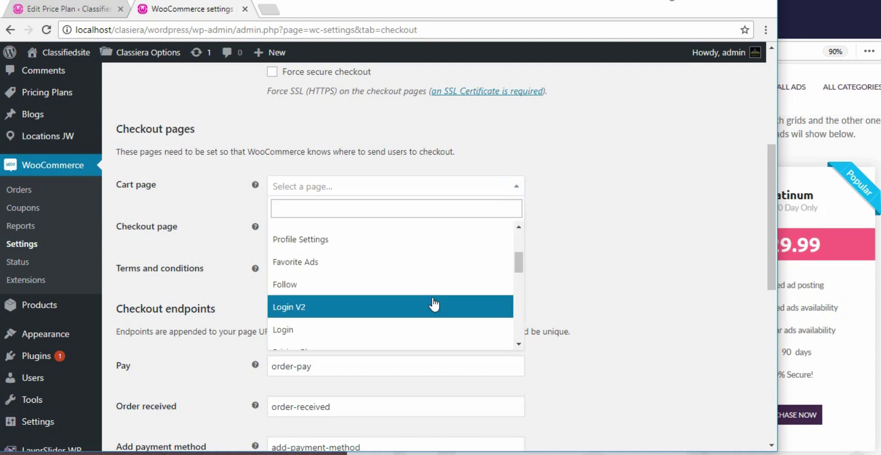
mouse_move(520, 260)
mouse_down()
mouse_move(521, 282)
mouse_move(524, 265)
mouse_up()
click(559, 164)
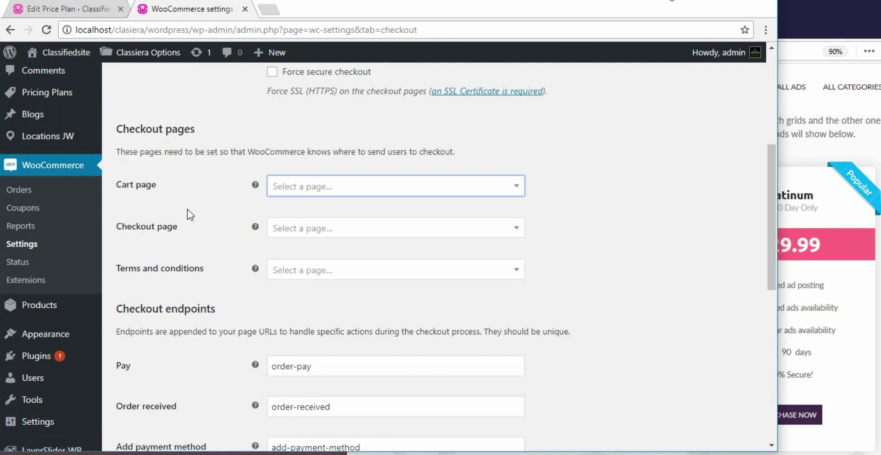
scroll(187, 210, up, 5)
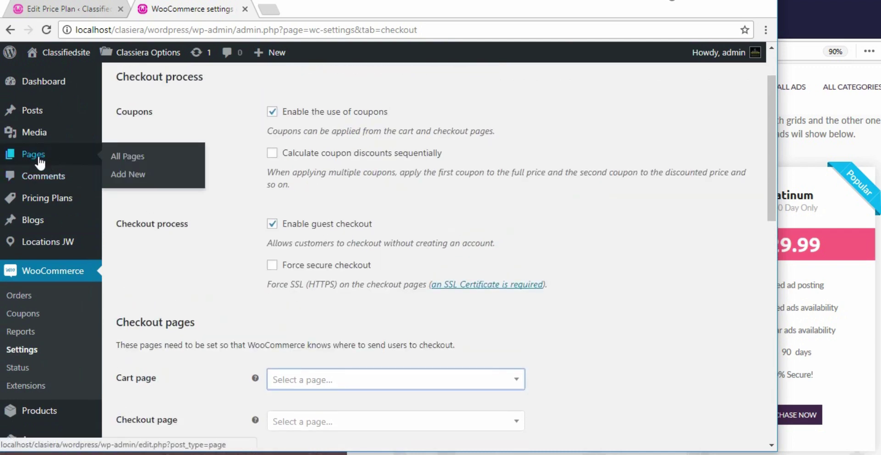
Open the WordPress Pages list in a new browser tab
right_click(38, 156)
click(84, 164)
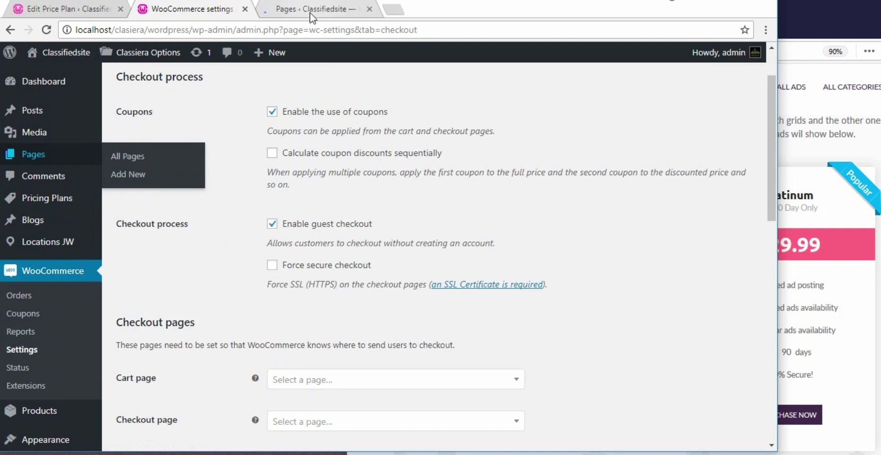
scroll(249, 233, down, 1)
scroll(249, 233, down, 3)
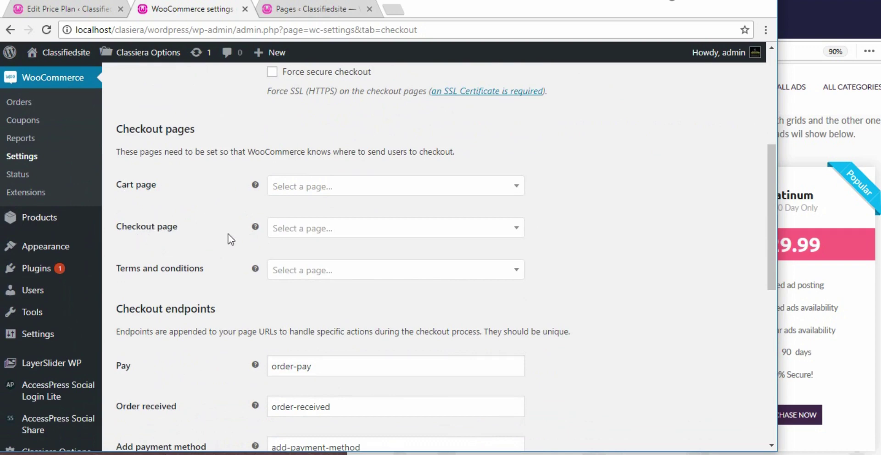
Browse both pages of the Pages list for My account and Terms and Conditions, then return to checkout settings
click(316, 9)
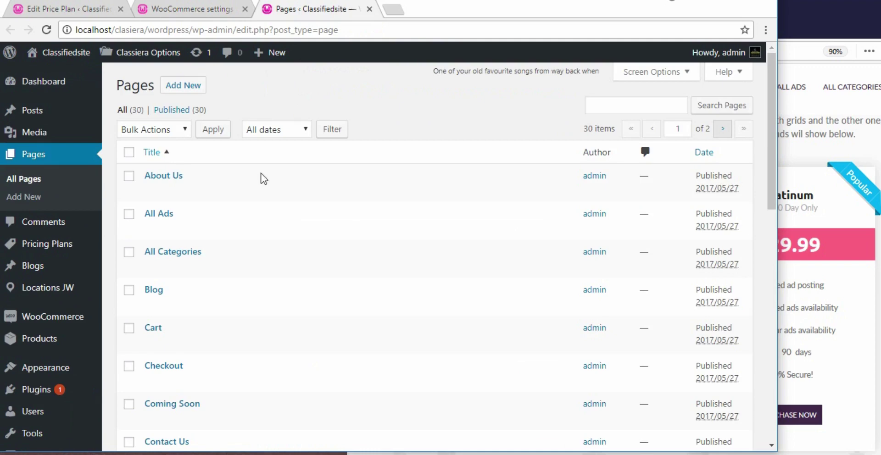
scroll(210, 242, down, 1)
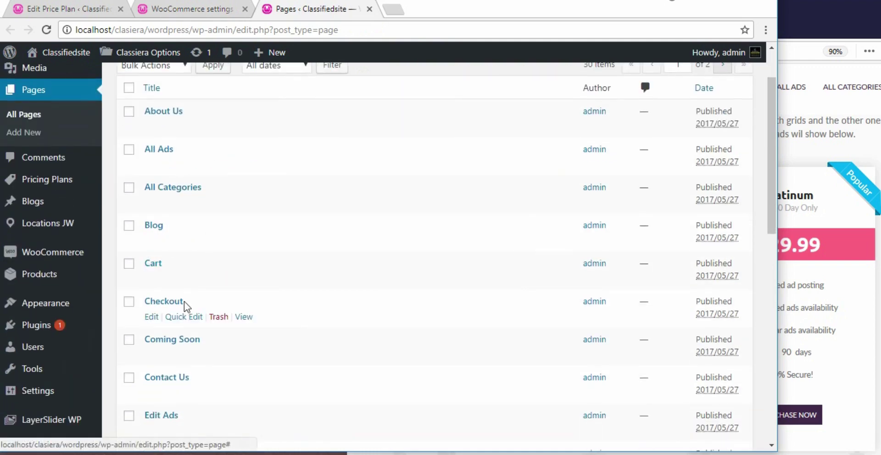
scroll(185, 322, down, 10)
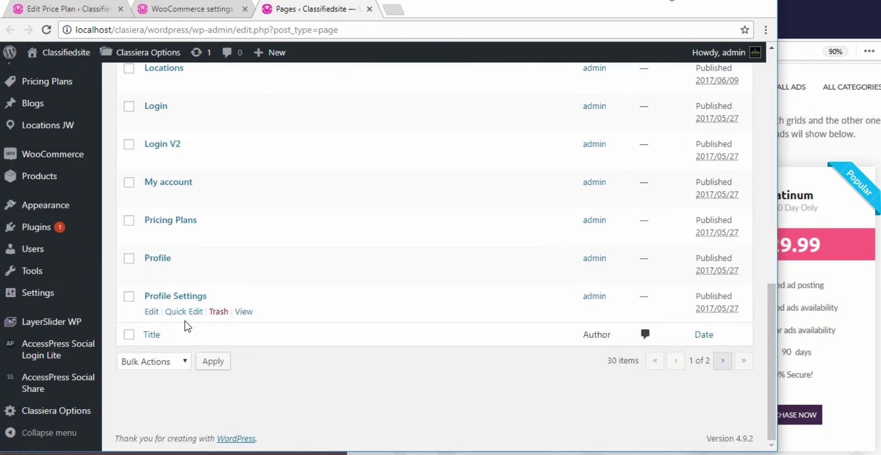
click(722, 361)
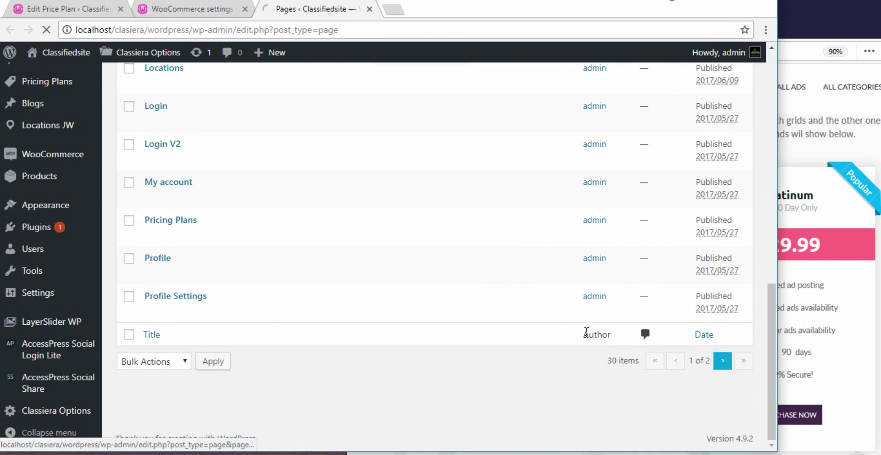
scroll(256, 268, up, 2)
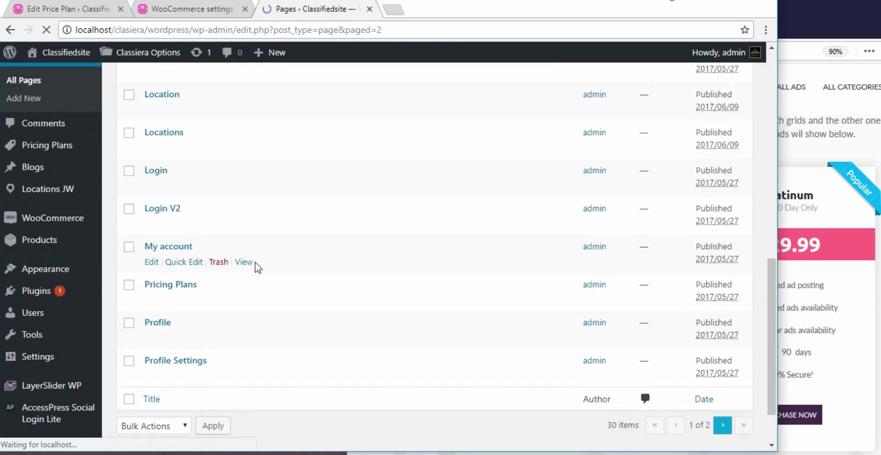
scroll(257, 268, down, 4)
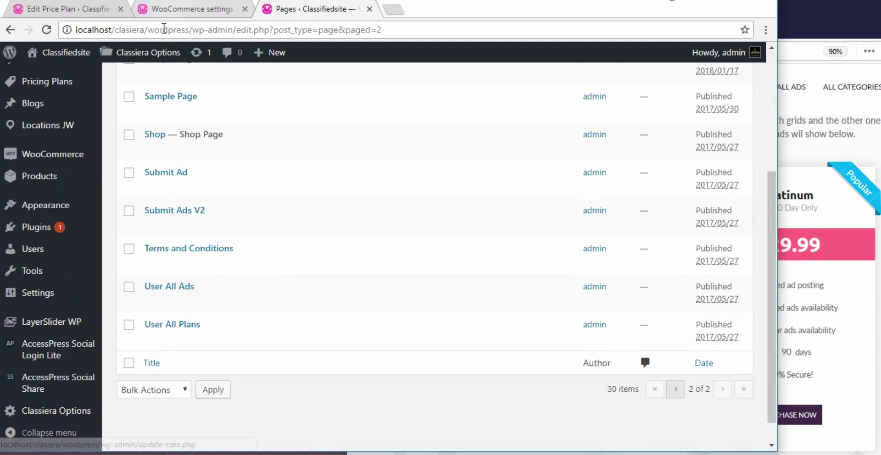
click(170, 10)
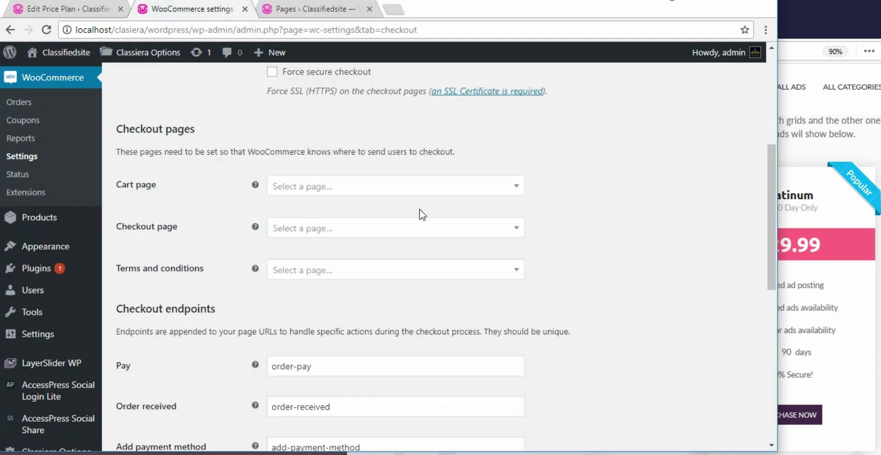
Set Cart page to Cart, Checkout page to Checkout, and Terms and conditions to Terms and Conditions
click(518, 186)
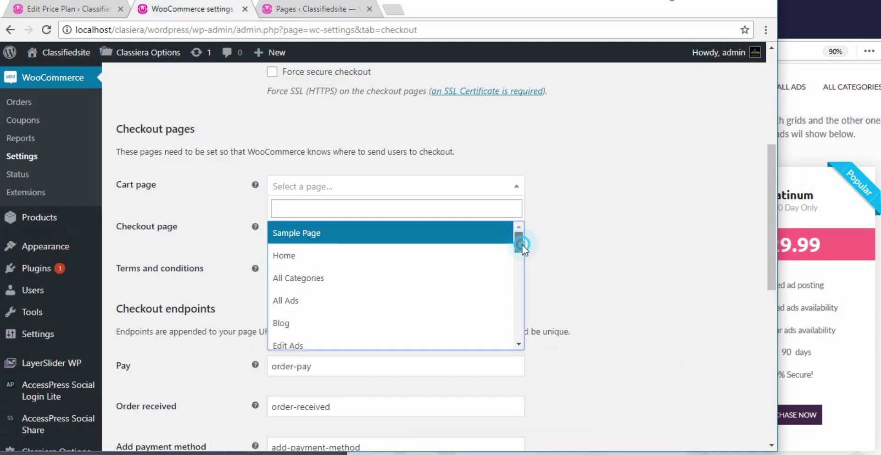
drag(519, 242, 521, 323)
click(293, 274)
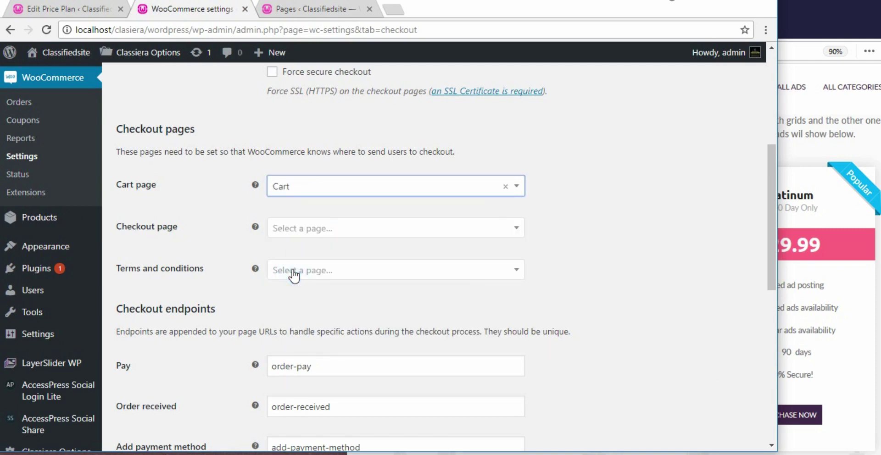
click(516, 228)
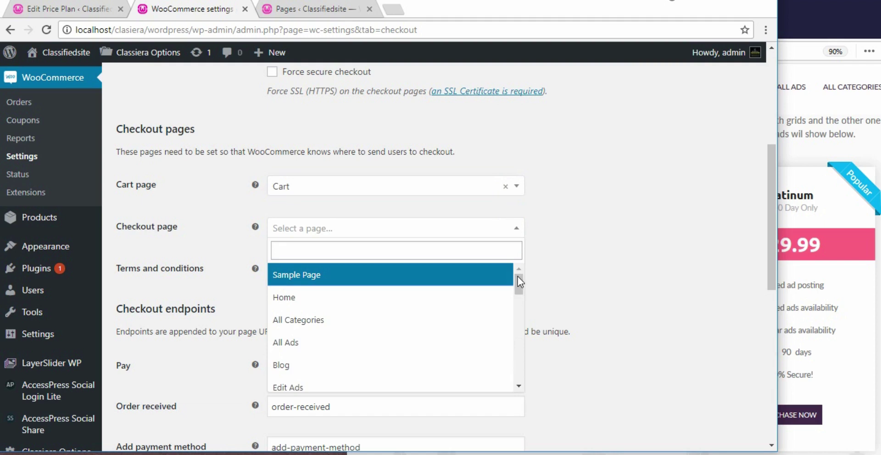
drag(518, 286, 504, 369)
click(413, 325)
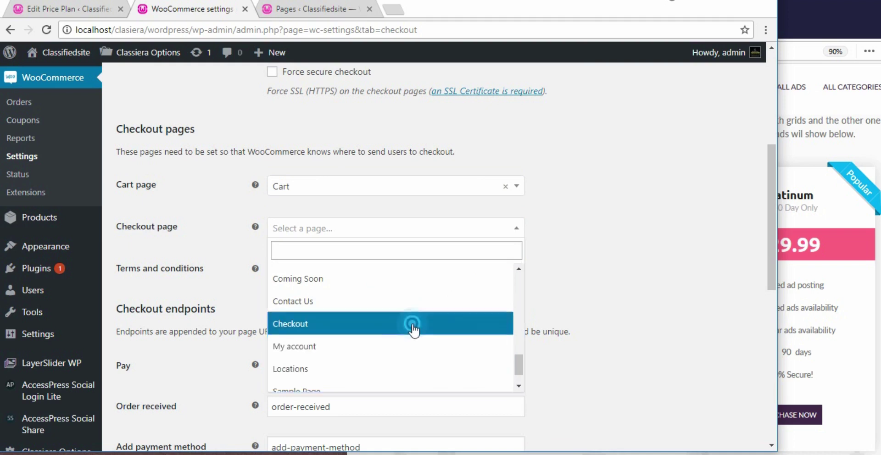
click(522, 271)
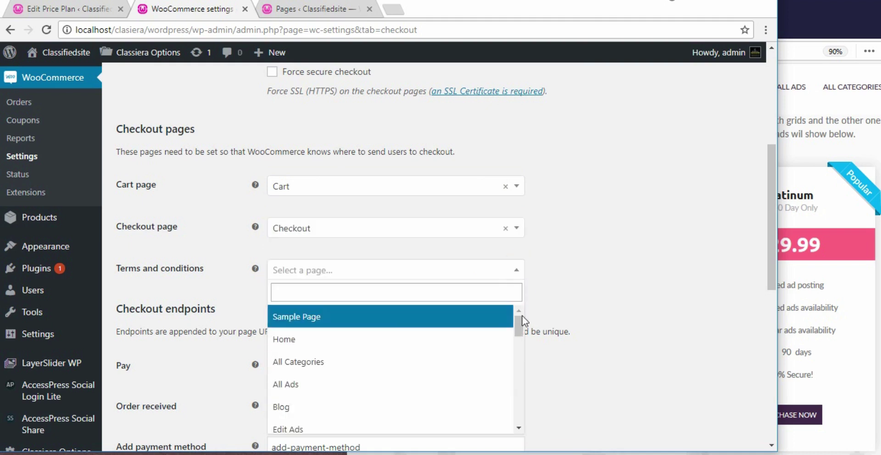
drag(519, 329, 517, 386)
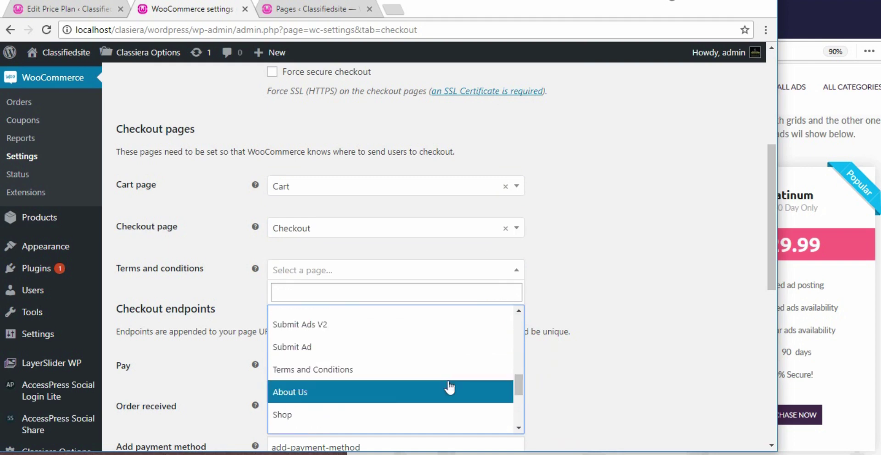
click(386, 370)
scroll(586, 300, down, 1)
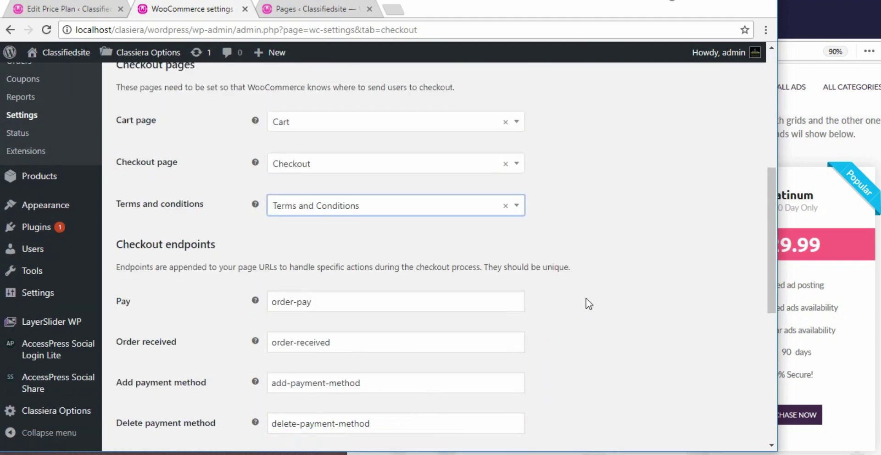
scroll(586, 299, down, 2)
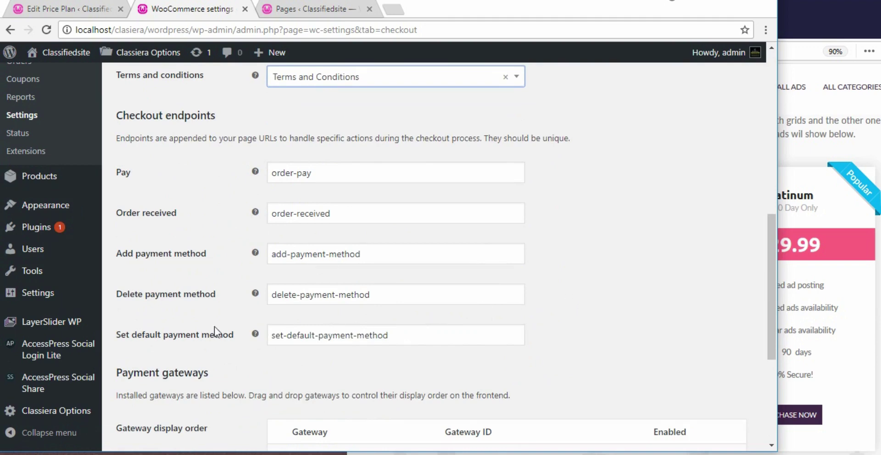
Review the Payment gateways table and Gateway display order, then save the checkout settings
scroll(569, 246, down, 1)
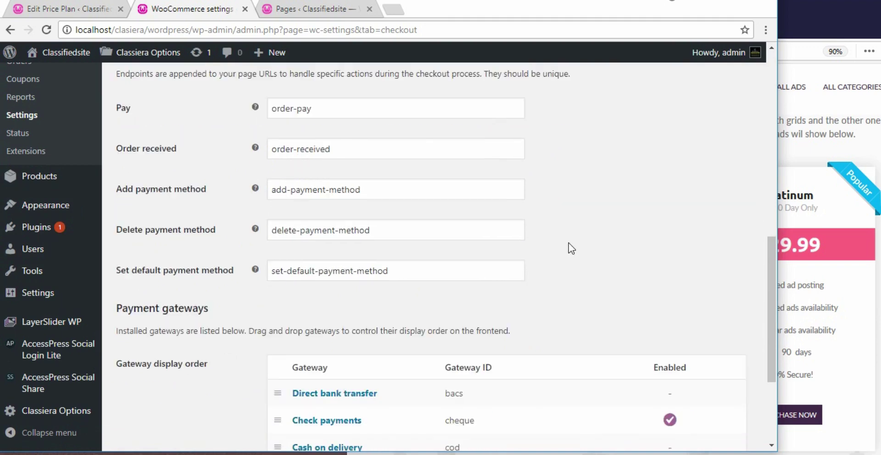
scroll(568, 245, down, 2)
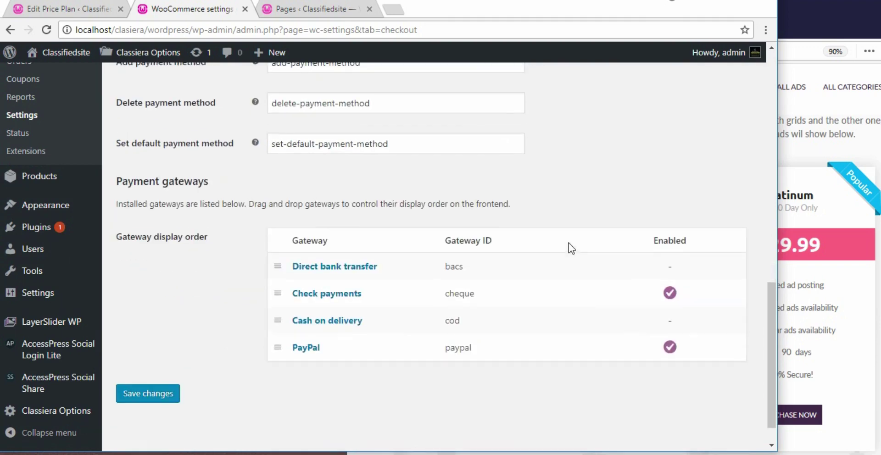
triple_click(116, 236)
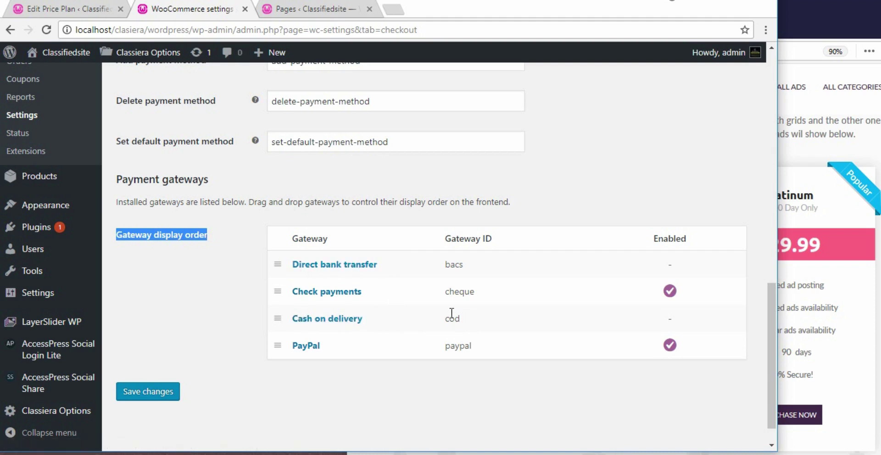
scroll(249, 280, up, 10)
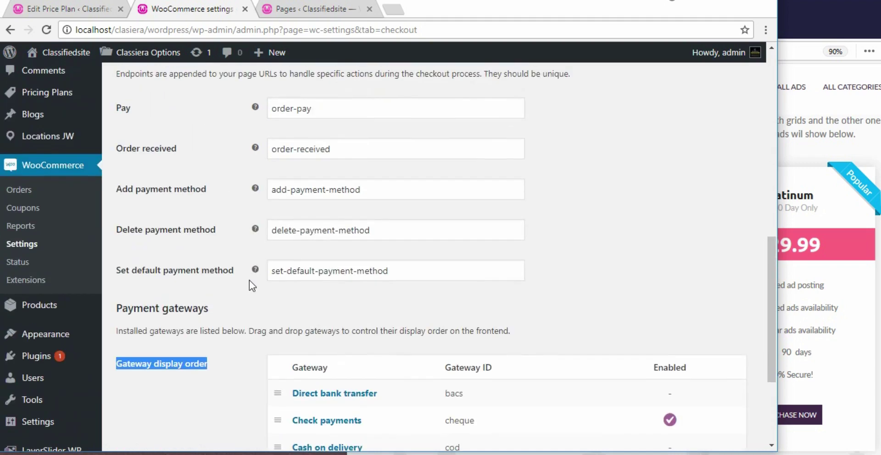
scroll(249, 280, up, 2)
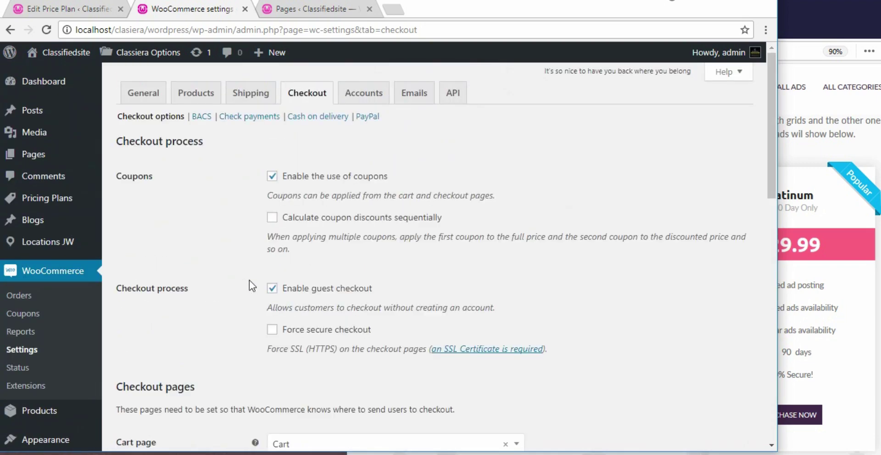
scroll(247, 290, down, 15)
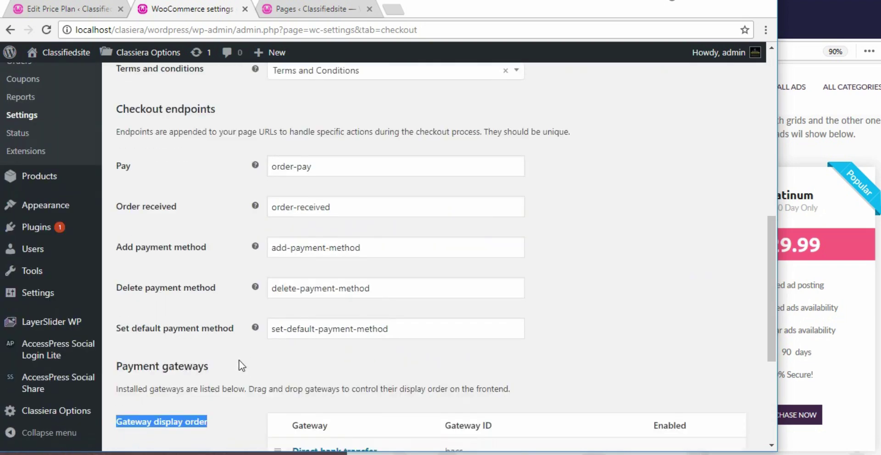
click(147, 360)
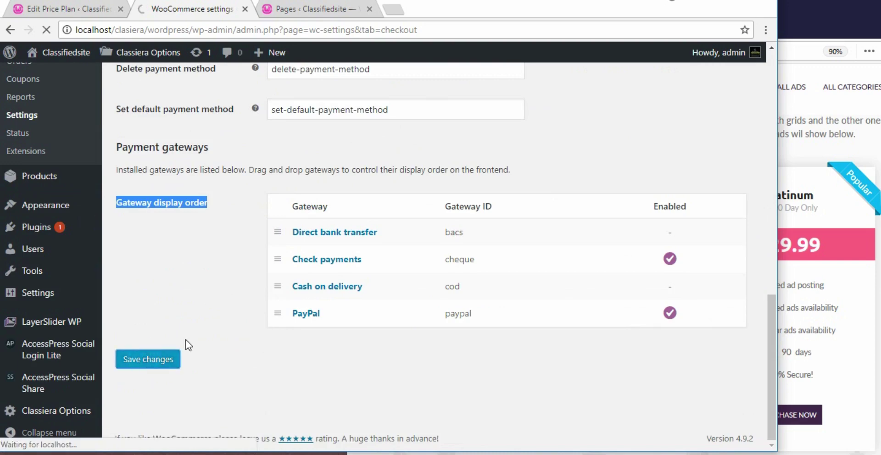
scroll(248, 229, up, 10)
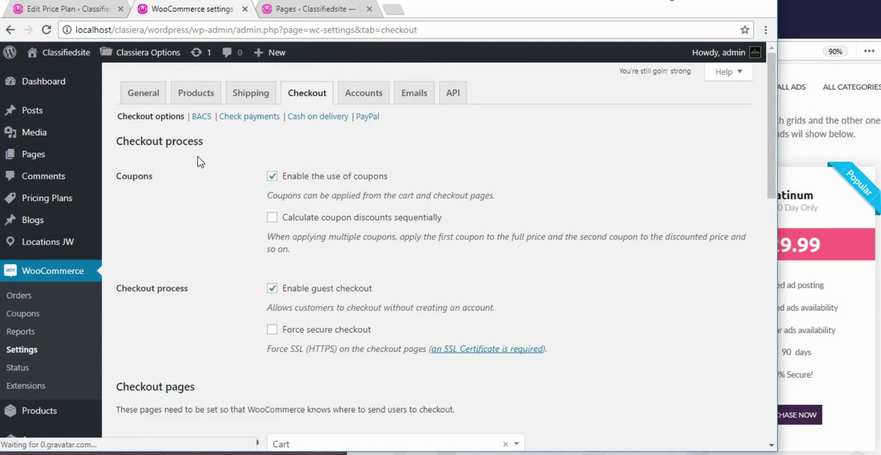
Open the BACS payment settings and enable direct bank transfer
click(200, 115)
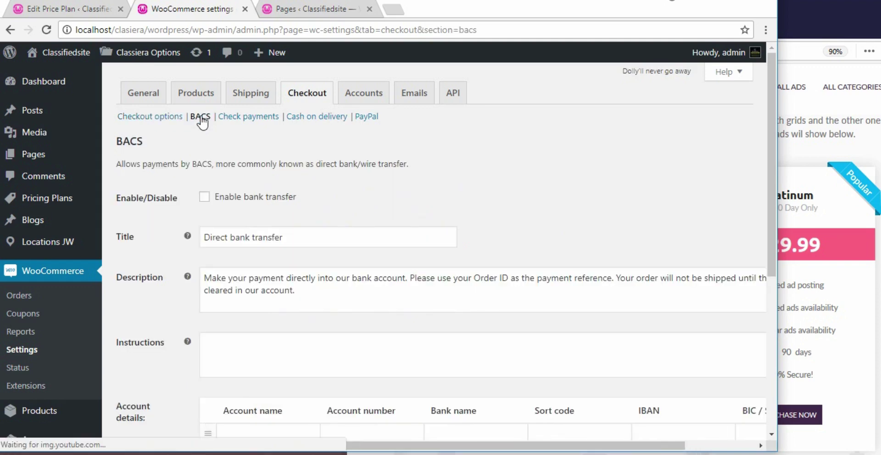
click(205, 197)
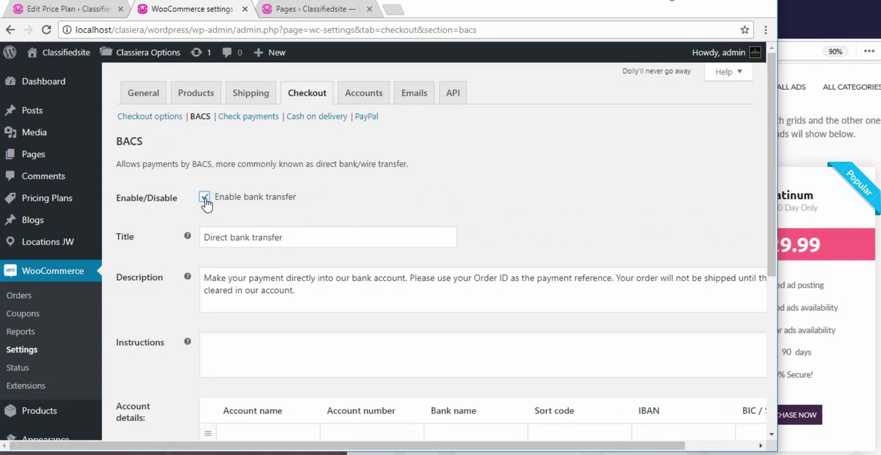
scroll(206, 202, down, 1)
drag(283, 172, 199, 172)
drag(295, 227, 200, 214)
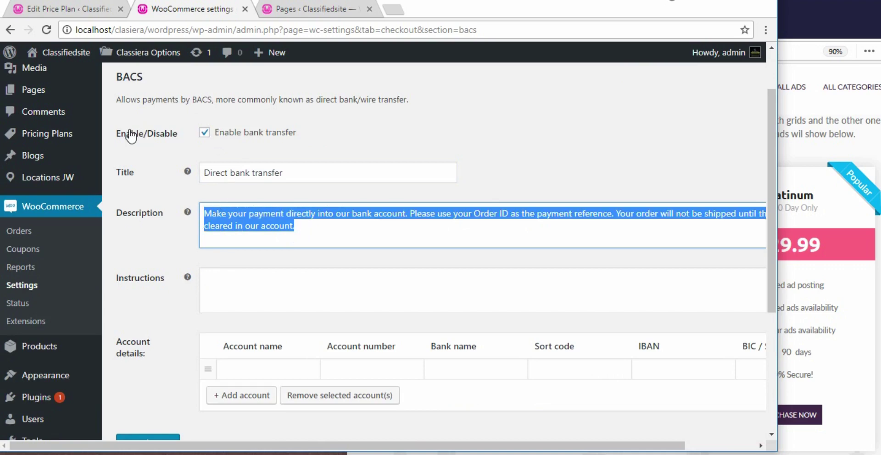
Look over the description and instructions fields and scroll down to the Account details table
scroll(149, 108, up, 1)
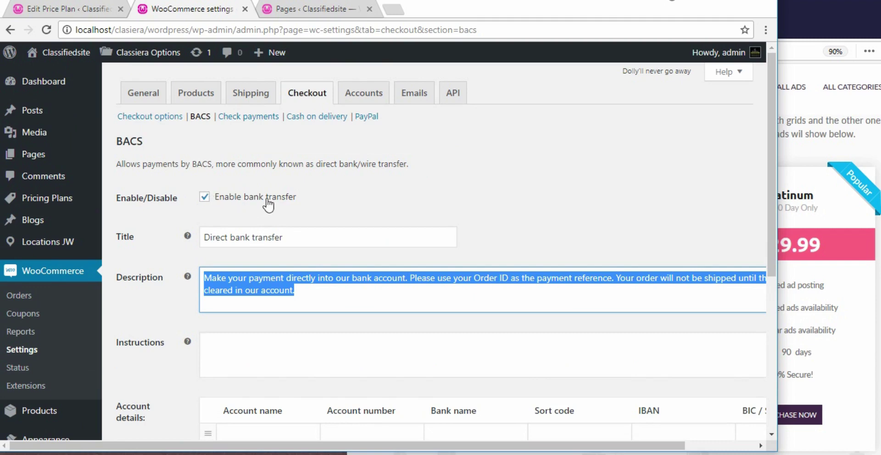
scroll(266, 275, down, 1)
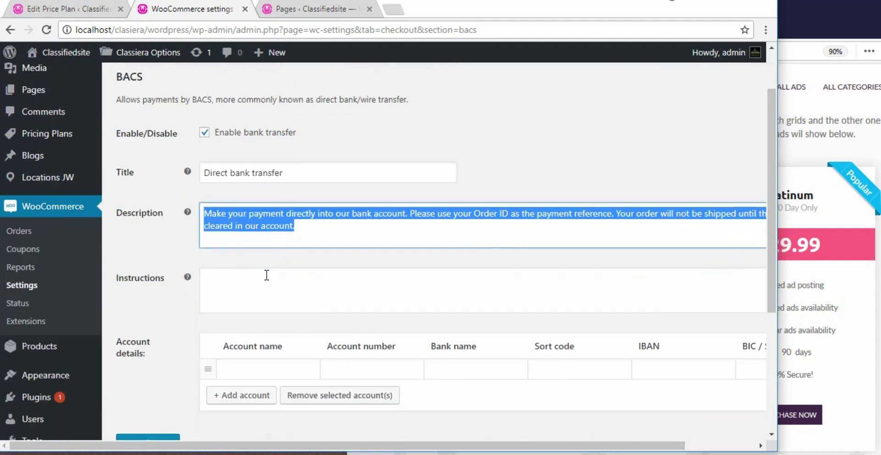
click(299, 221)
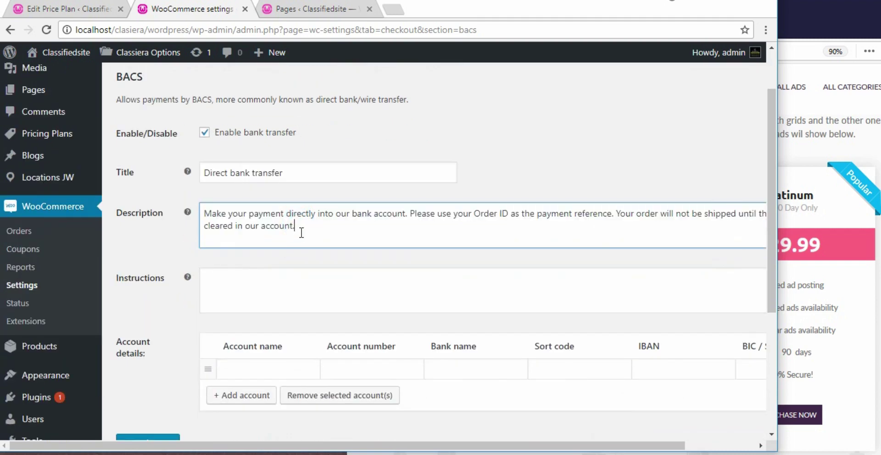
scroll(302, 232, down, 1)
click(223, 214)
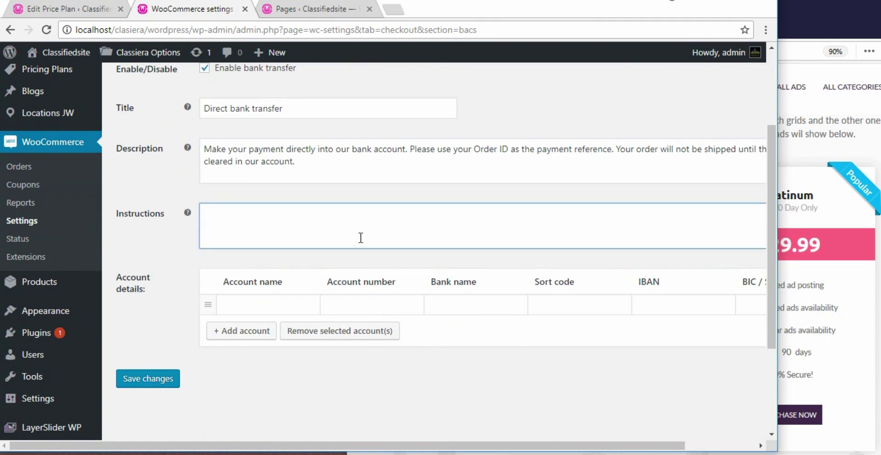
scroll(411, 230, down, 1)
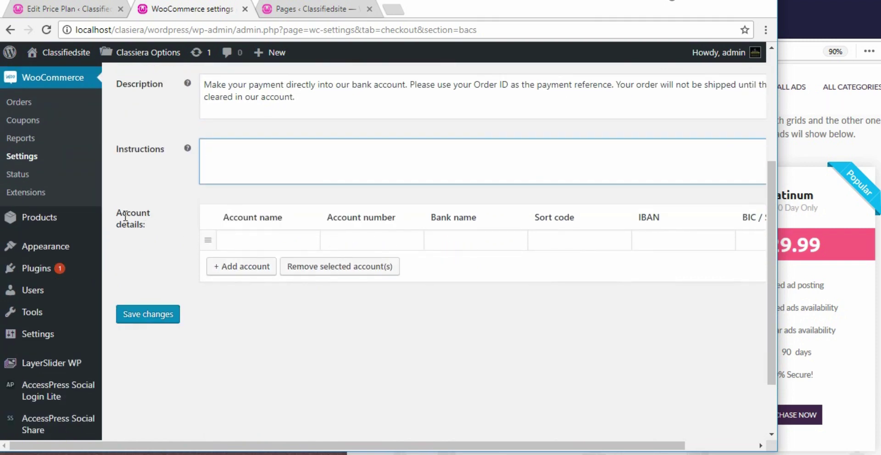
Enter the account holder's name, account number, bank name dhl bank and sort code
click(256, 238)
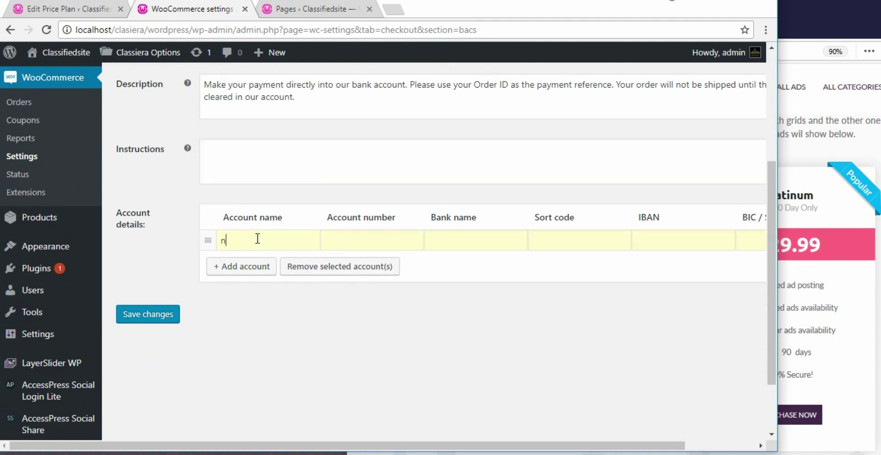
text(name)
click(337, 240)
click(479, 248)
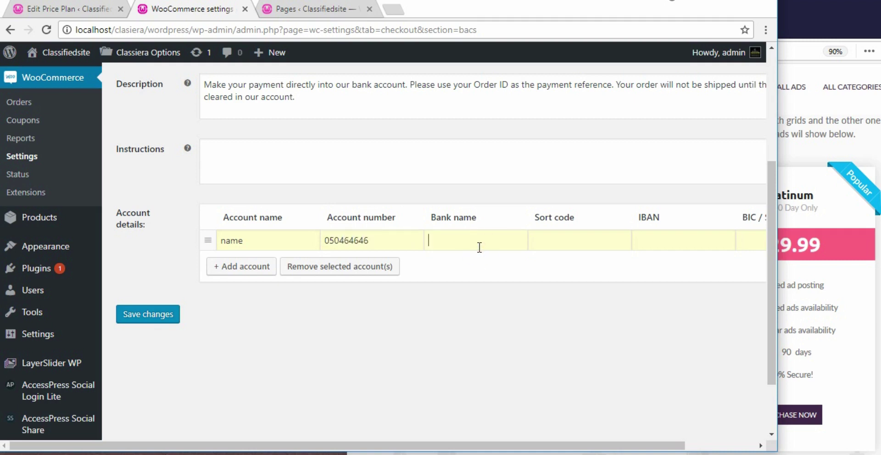
text(dhl bank)
click(577, 240)
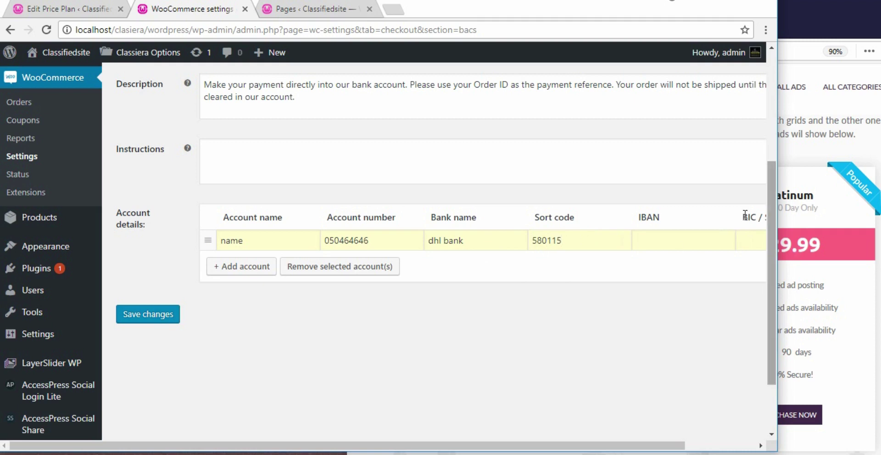
Enter the IBAN and BIC / Swift code, then retype the account holder's name
click(661, 244)
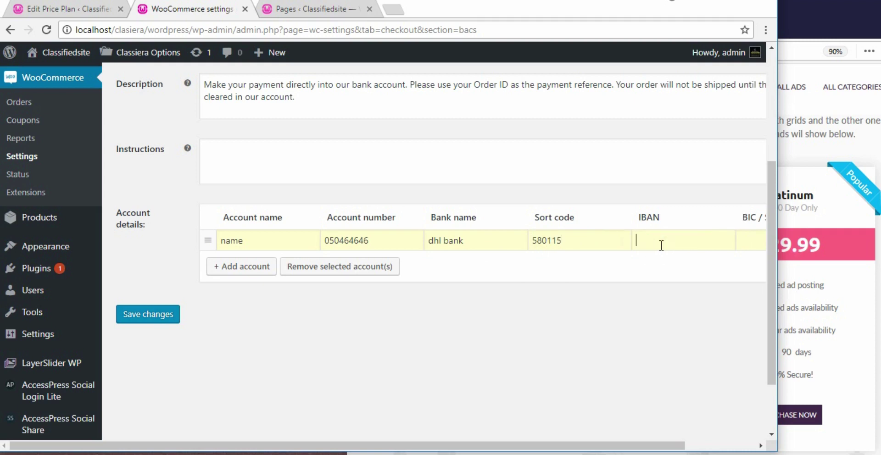
drag(520, 445, 591, 445)
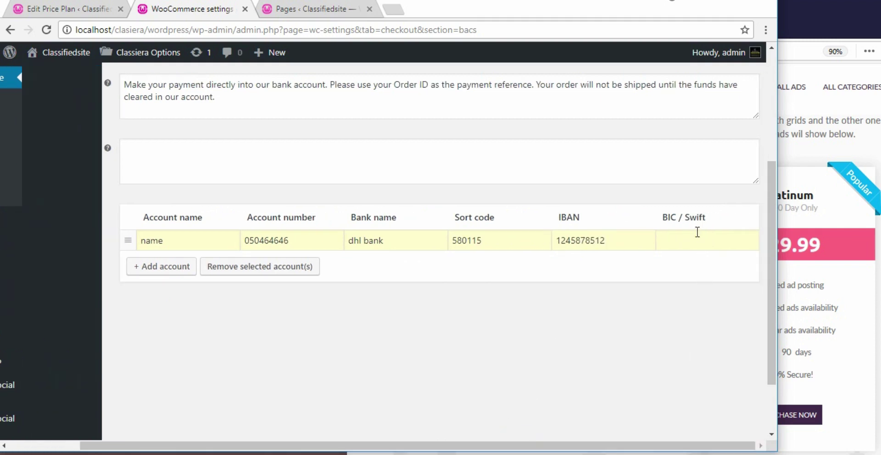
click(698, 238)
text(561644)
drag(173, 240, 130, 241)
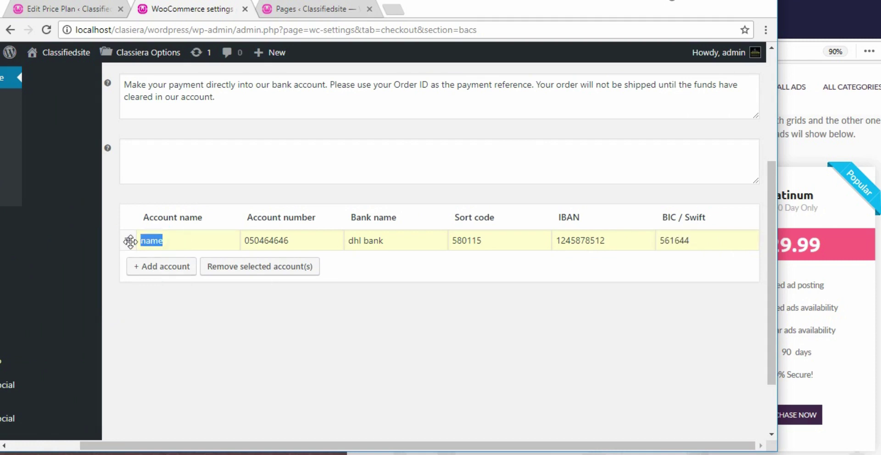
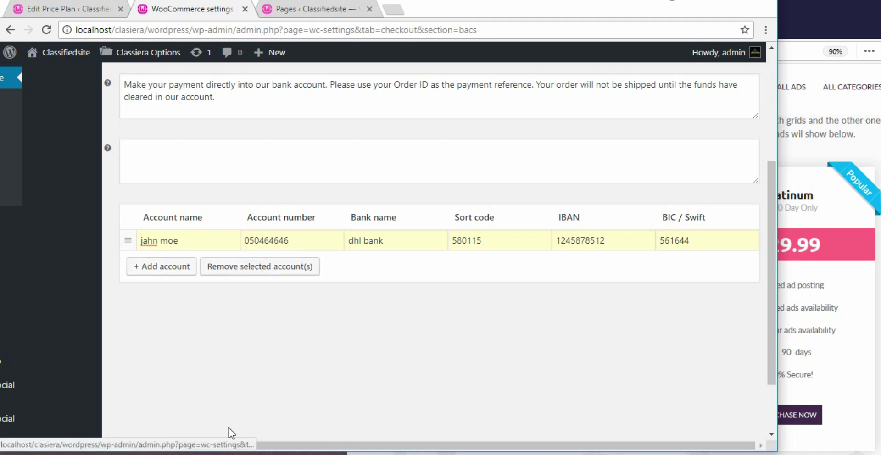
scroll(232, 432, left, 2)
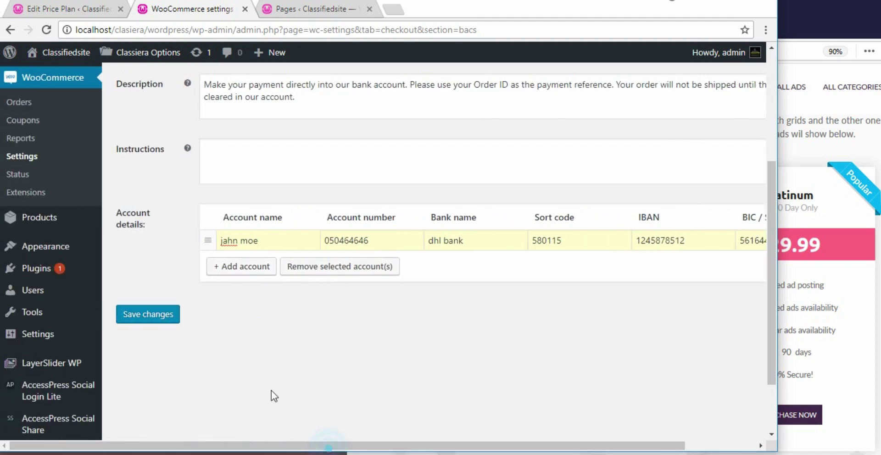
Add an empty second row with + Add account, then save the direct bank transfer settings
click(235, 270)
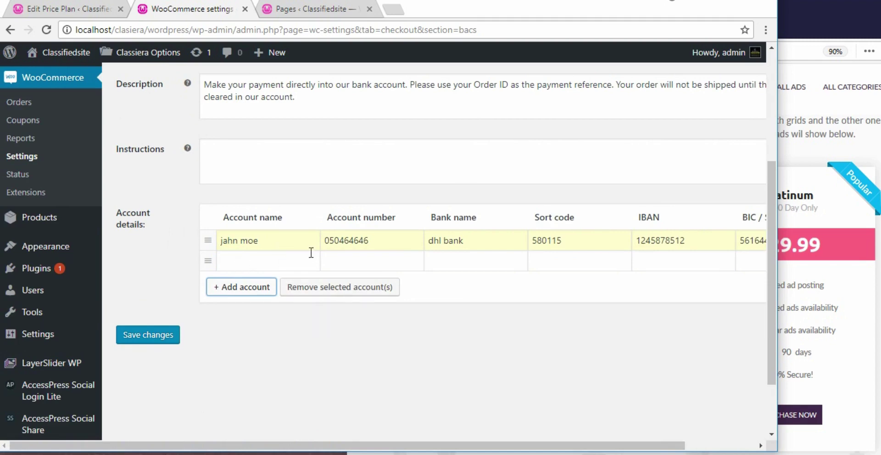
scroll(319, 210, up, 2)
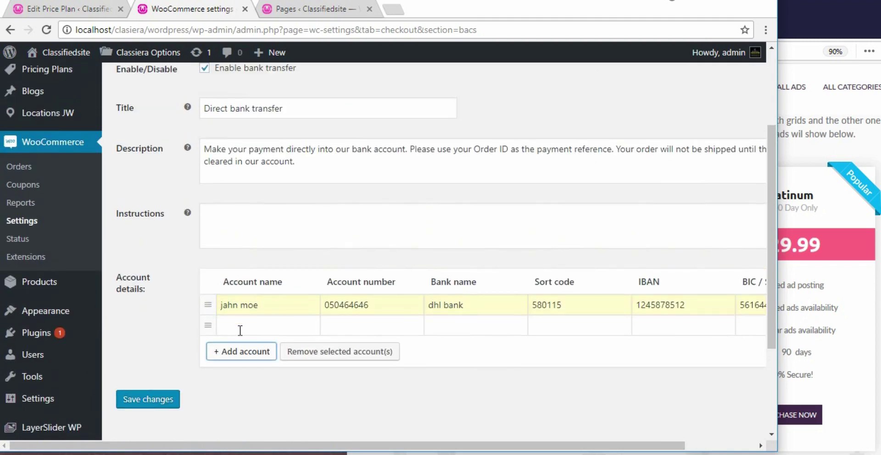
scroll(246, 317, up, 3)
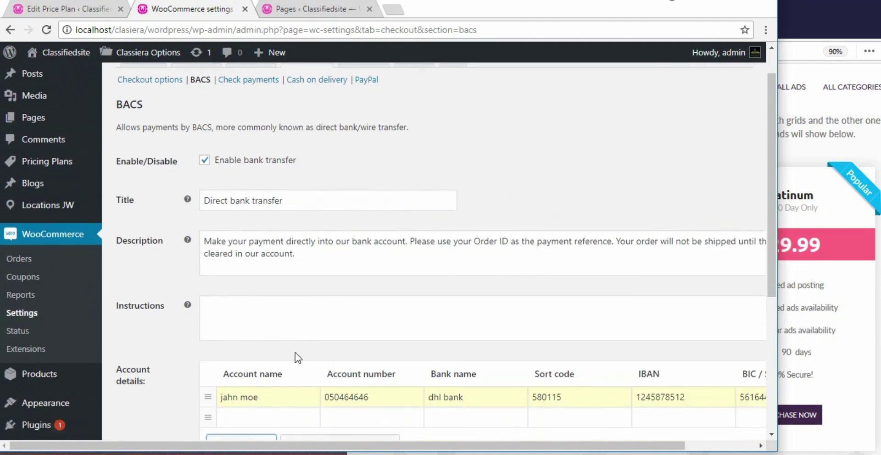
scroll(295, 353, down, 4)
click(161, 337)
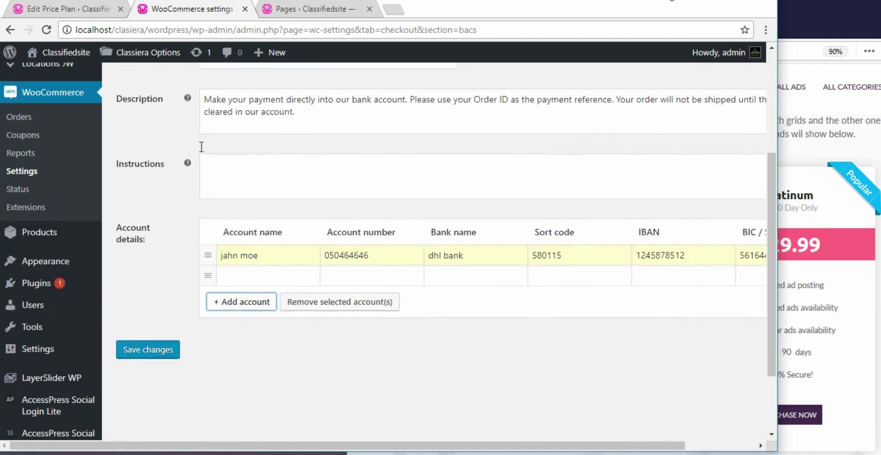
scroll(211, 165, up, 5)
scroll(215, 202, down, 6)
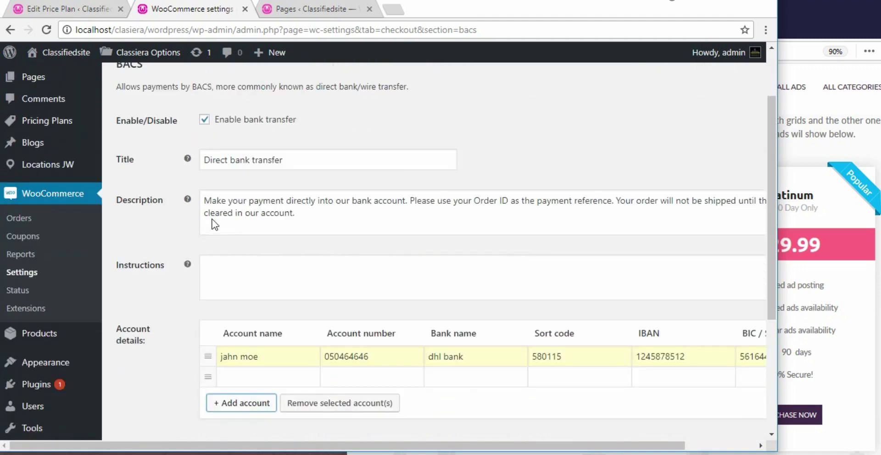
click(143, 274)
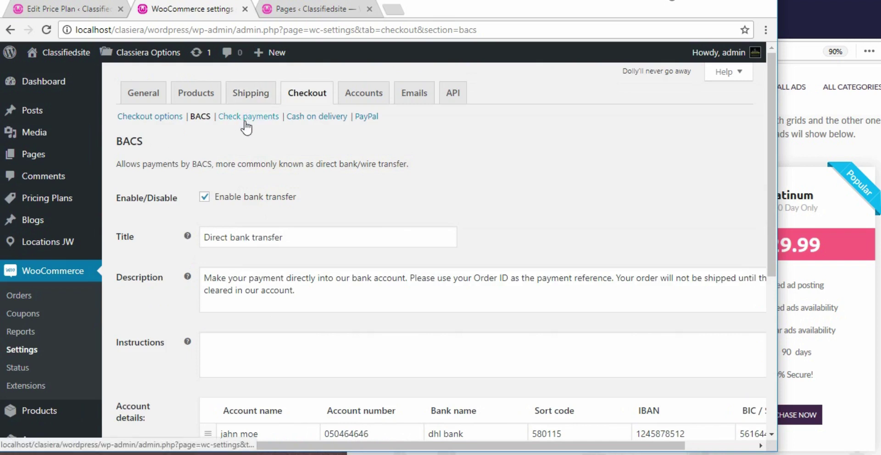
Review the Check payments settings: title 'Check payments' and the default store-address description
click(245, 121)
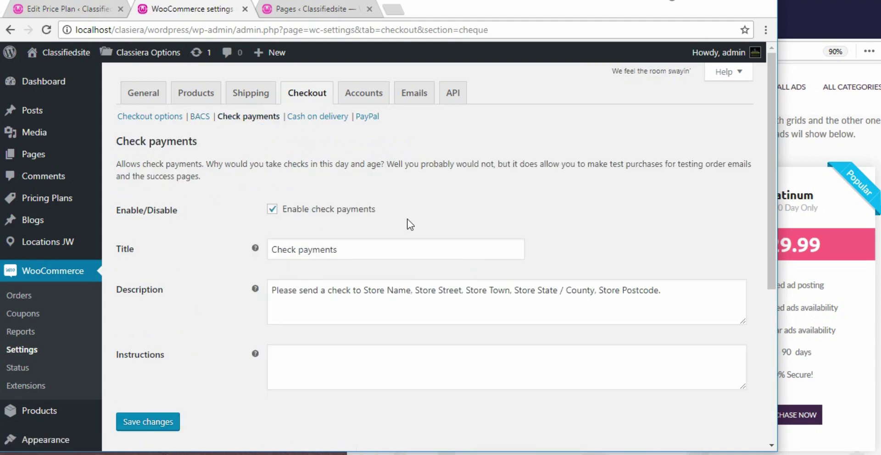
scroll(410, 224, down, 5)
scroll(410, 224, up, 5)
scroll(409, 224, down, 2)
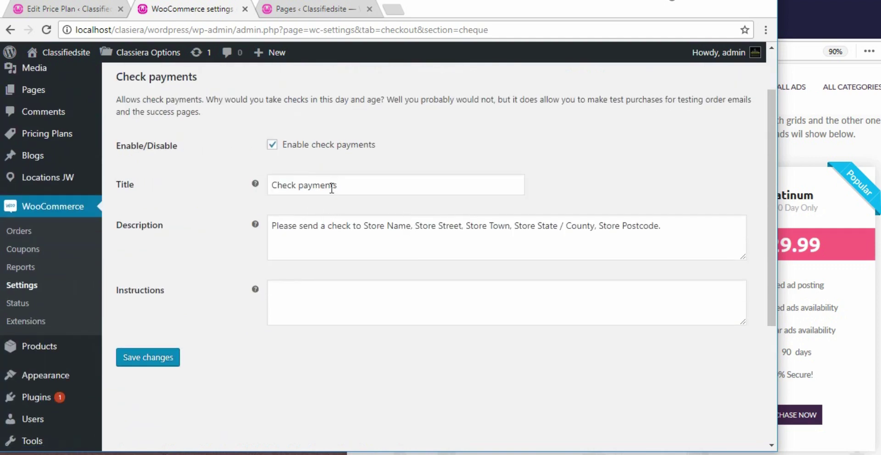
drag(360, 182, 256, 185)
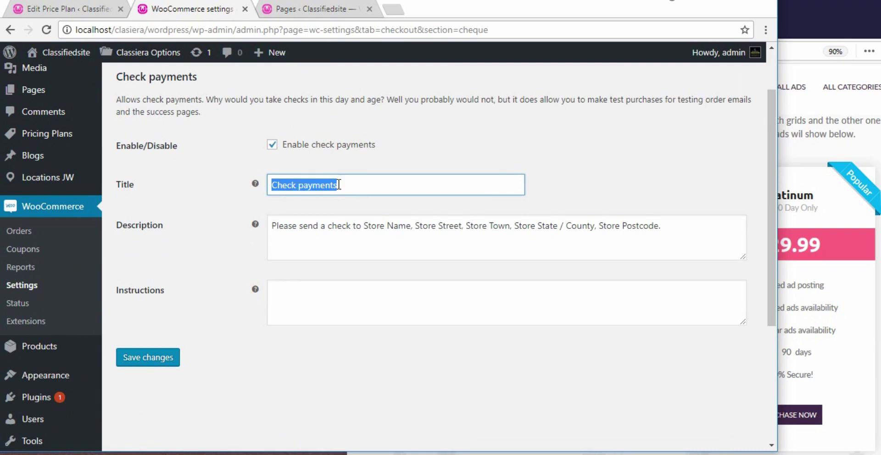
drag(274, 228, 703, 230)
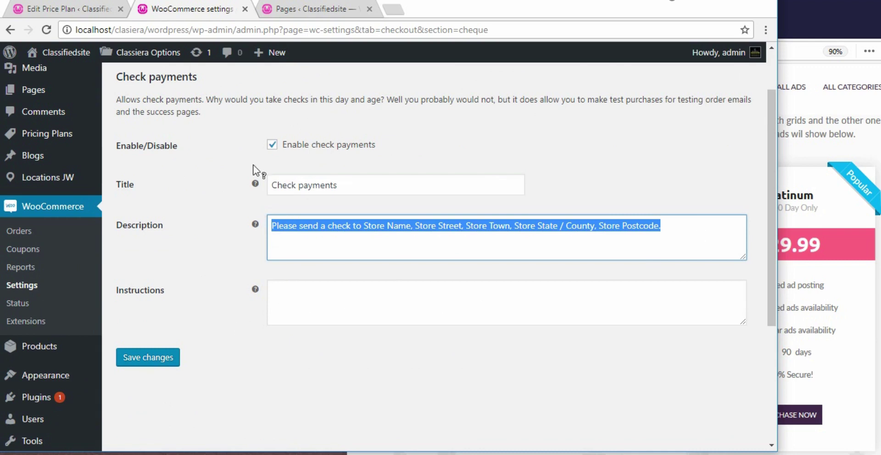
scroll(263, 199, up, 2)
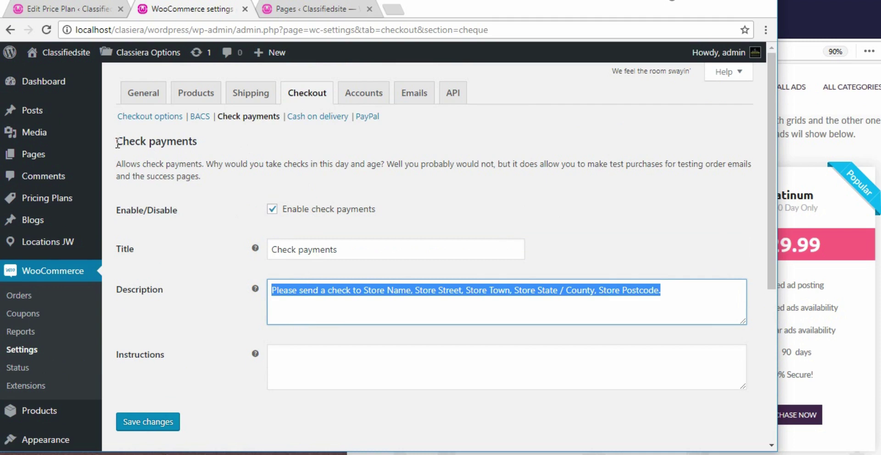
drag(118, 143, 213, 142)
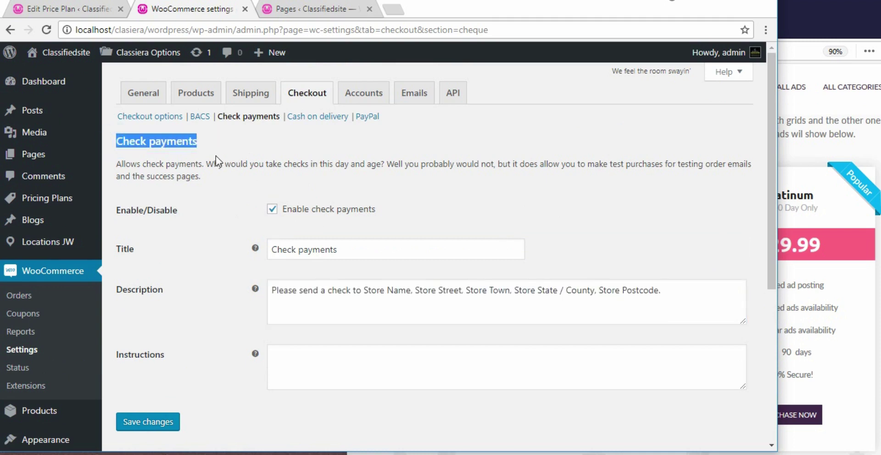
Return to the main Checkout options and look over the Payment gateways table
click(147, 118)
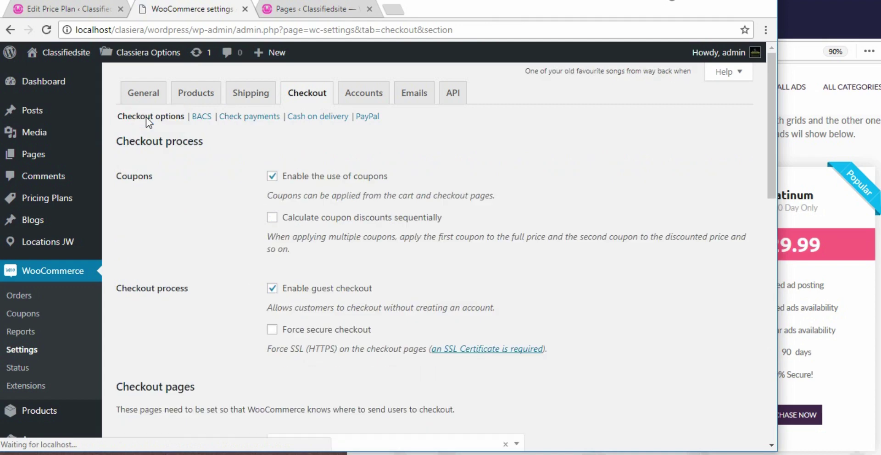
scroll(291, 230, down, 9)
scroll(291, 230, down, 6)
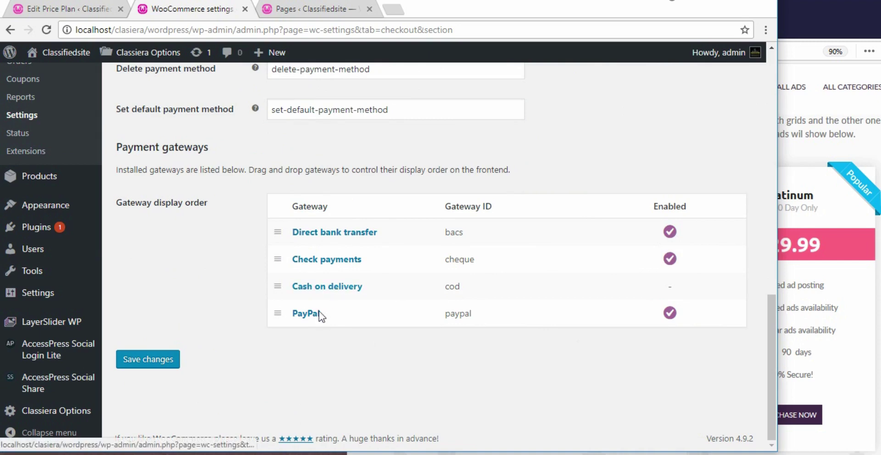
scroll(321, 316, up, 15)
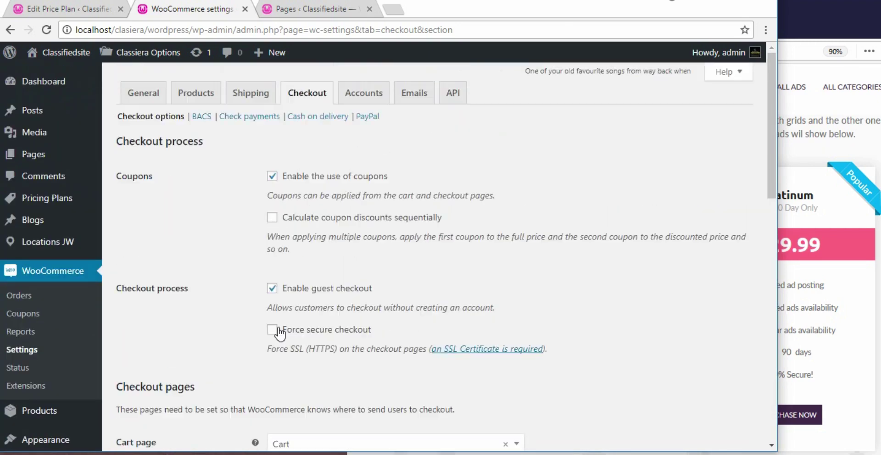
Tick 'Enable cash on delivery' in the Cash on delivery section and save the change
click(321, 116)
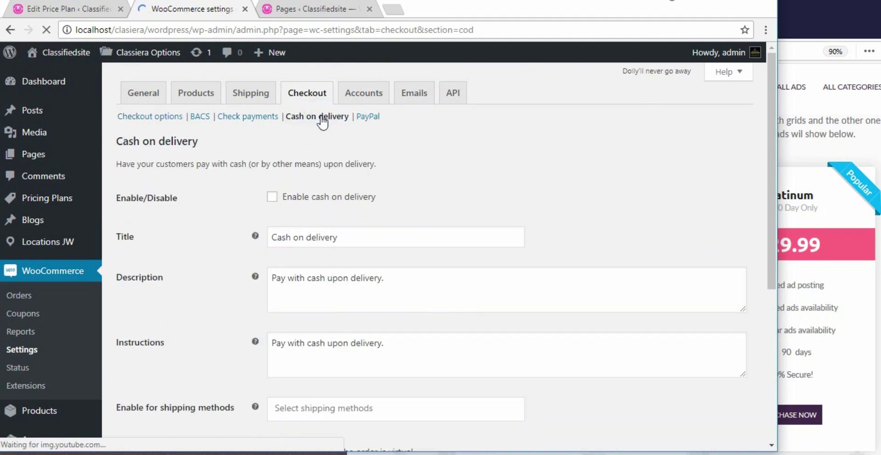
click(271, 197)
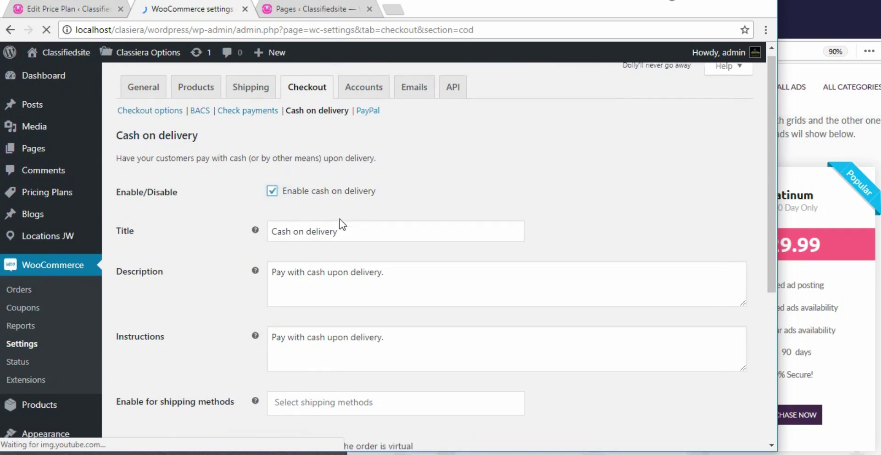
scroll(341, 223, down, 4)
scroll(339, 220, up, 1)
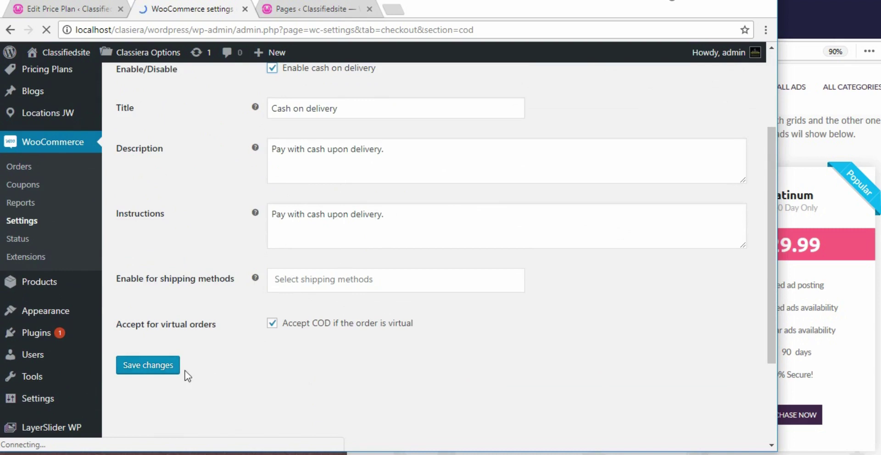
click(148, 369)
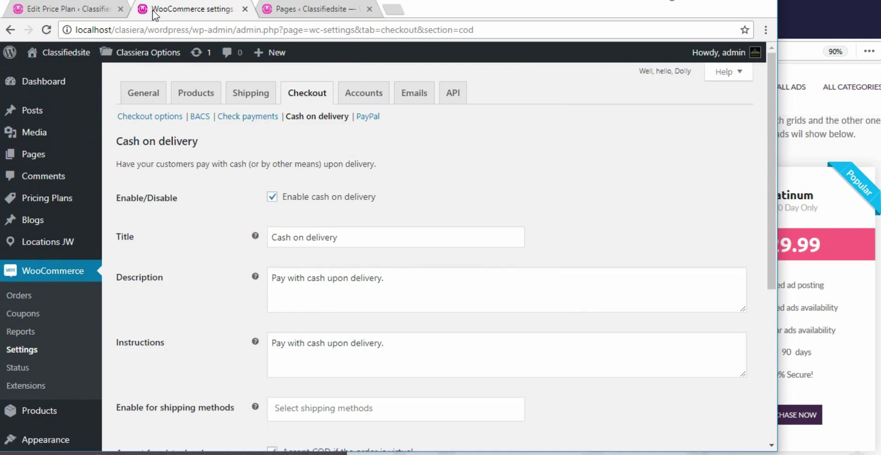
Verify bank transfer, check payments and cash on delivery show as enabled among the payment gateways
click(149, 116)
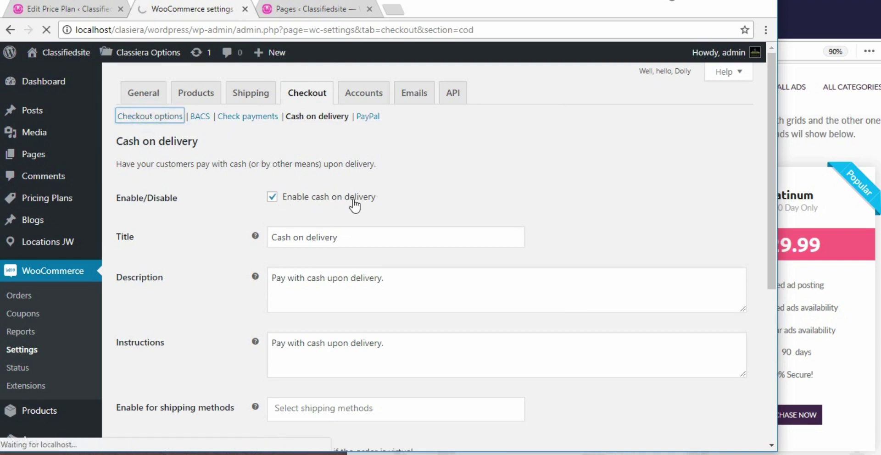
scroll(344, 326, down, 15)
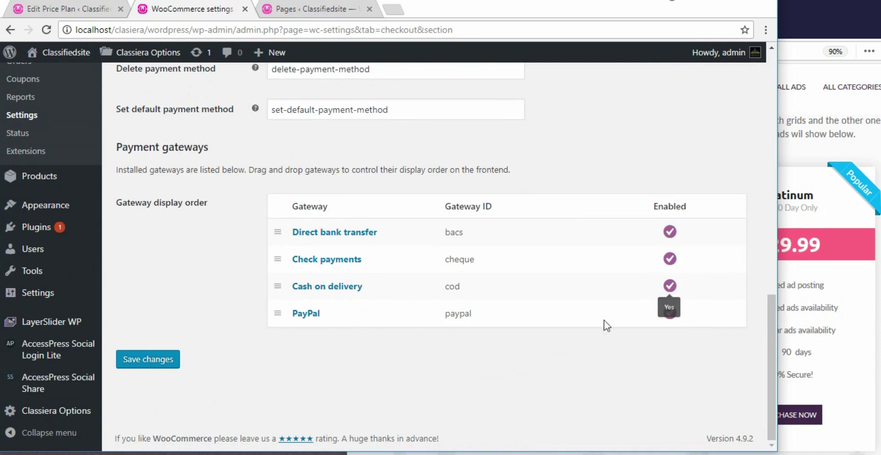
scroll(407, 322, up, 15)
scroll(408, 321, up, 1)
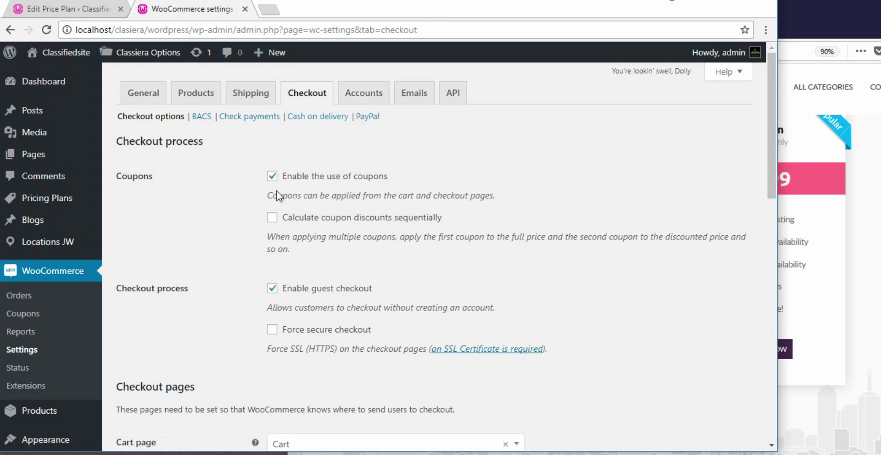
In the Accounts tab, select 'My account' as the My account page and save
click(368, 95)
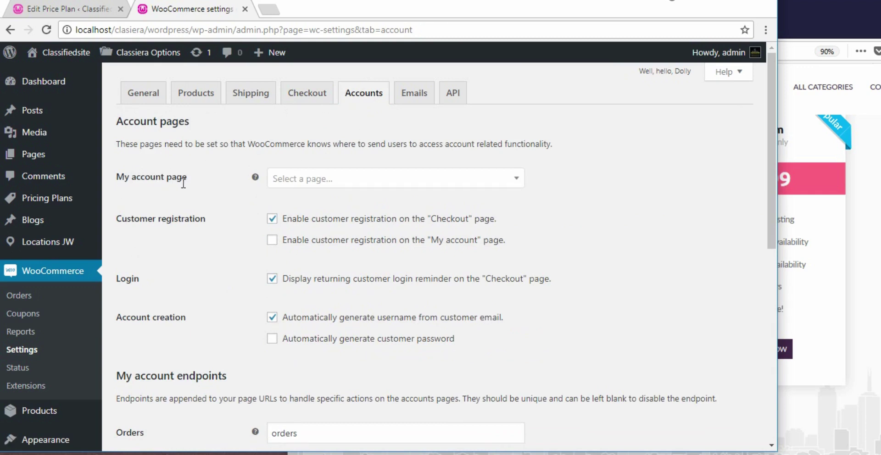
click(518, 178)
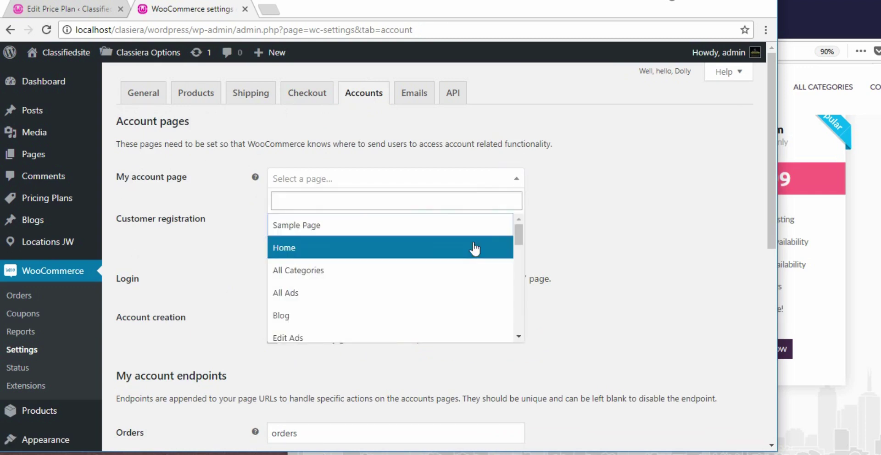
scroll(468, 257, down, 2)
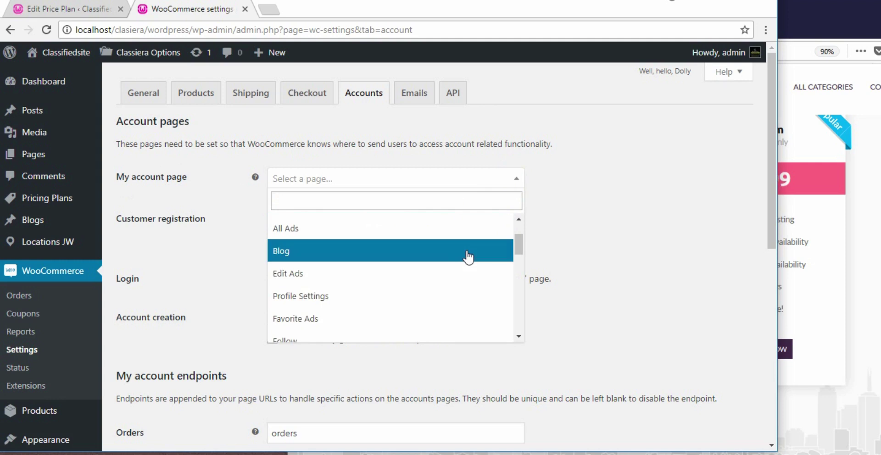
scroll(468, 256, down, 5)
scroll(468, 257, down, 2)
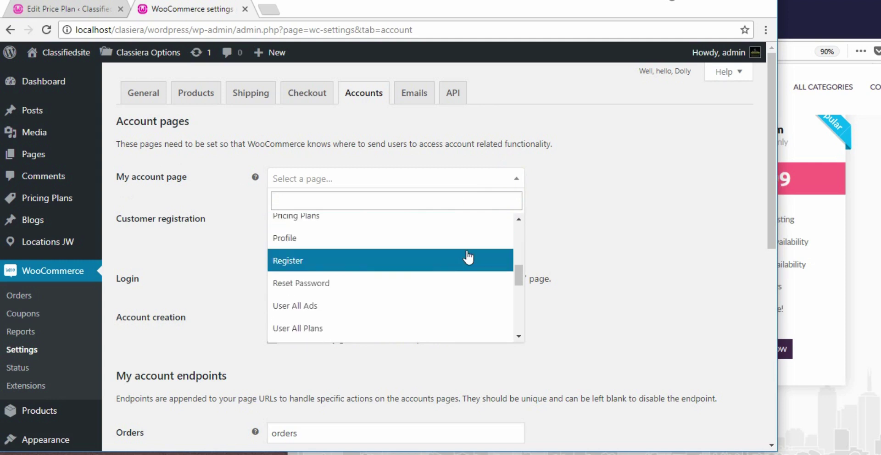
scroll(467, 257, down, 2)
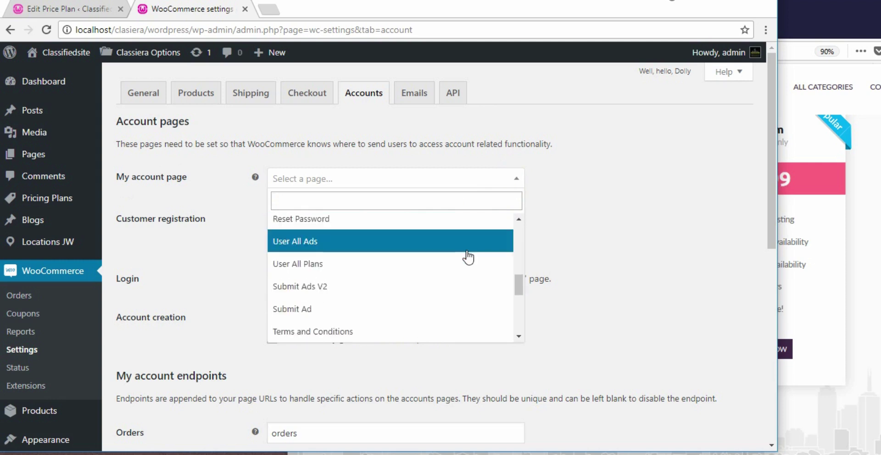
scroll(468, 257, down, 2)
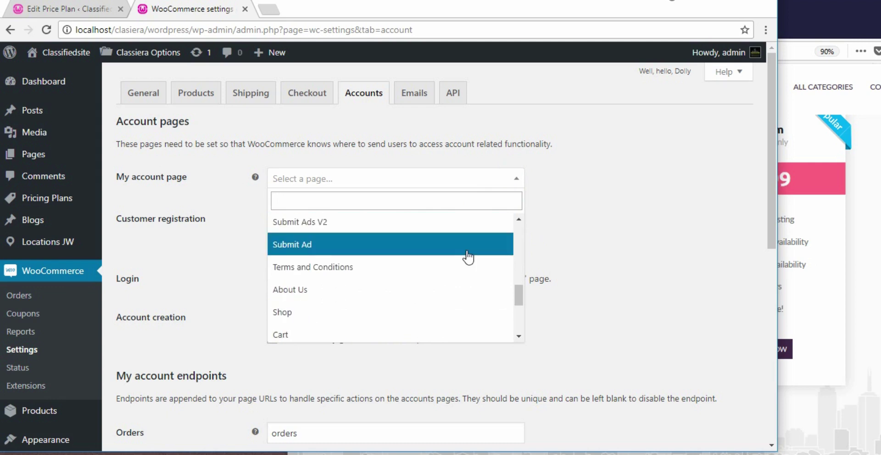
scroll(468, 256, down, 2)
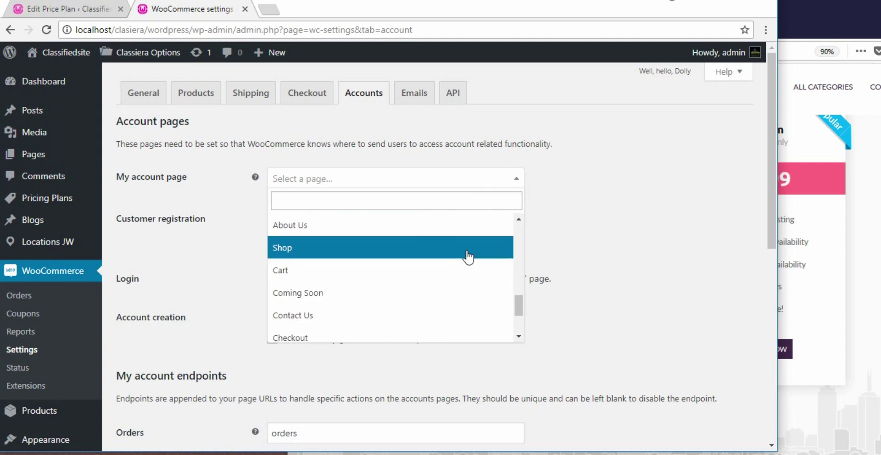
scroll(468, 257, down, 2)
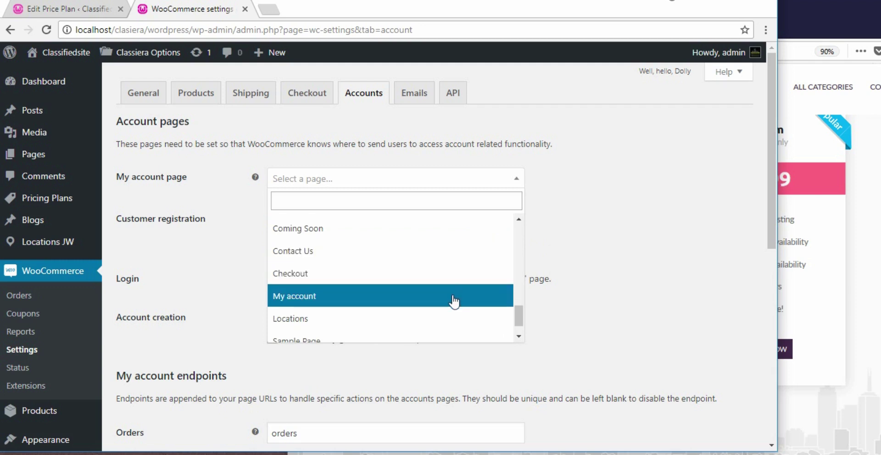
click(454, 301)
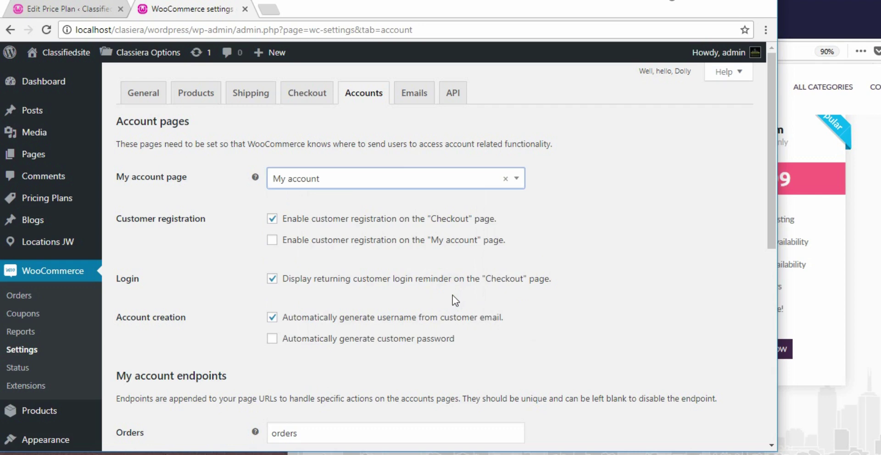
scroll(453, 295, down, 3)
scroll(451, 295, down, 6)
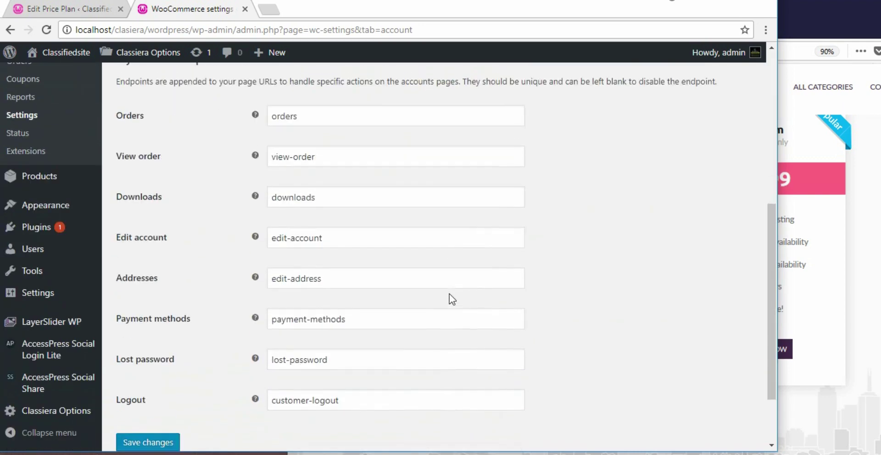
click(144, 358)
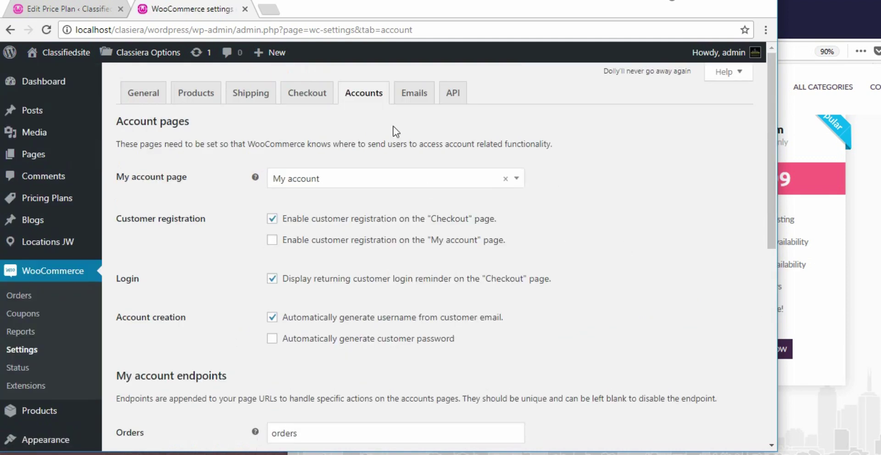
Check the admin recipient address of the New, Cancelled and Failed order emails
click(413, 94)
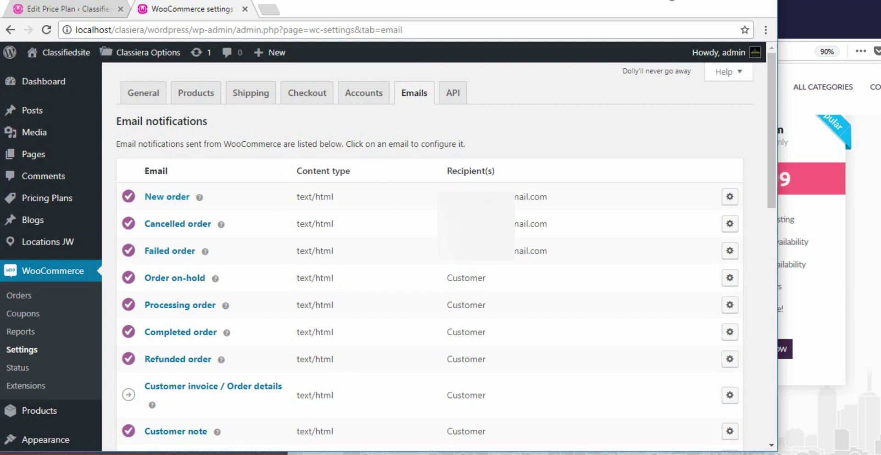
click(447, 196)
drag(446, 196, 549, 198)
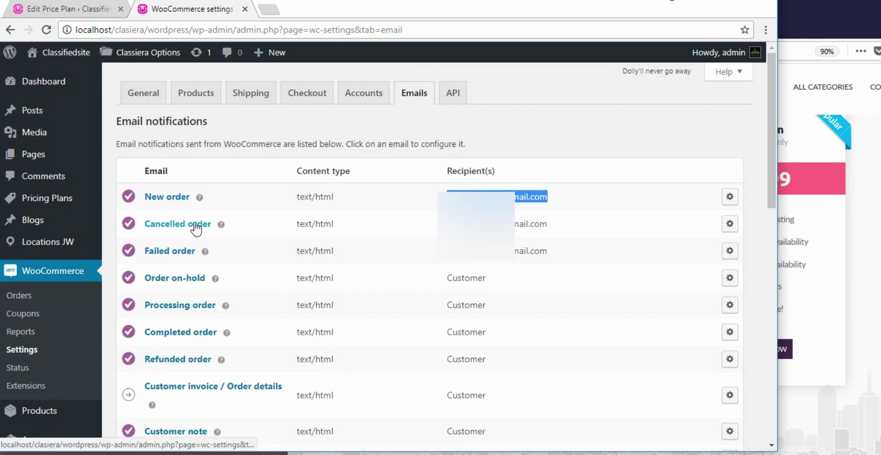
drag(448, 224, 551, 228)
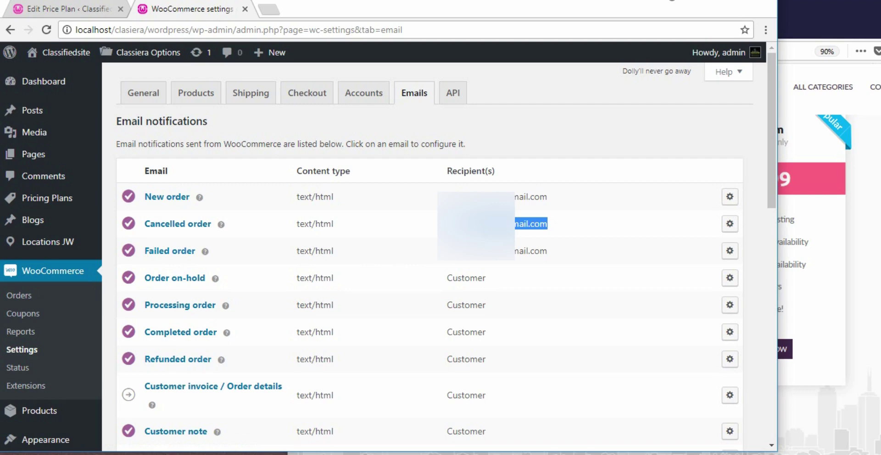
drag(448, 250, 549, 250)
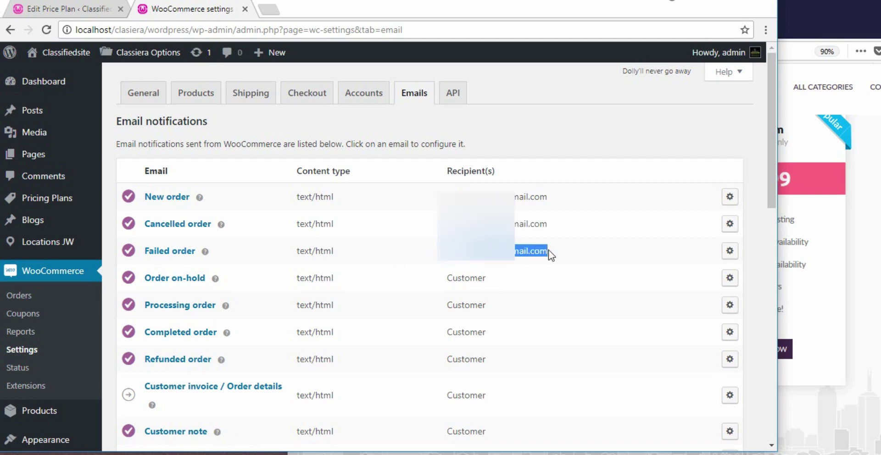
scroll(548, 249, down, 8)
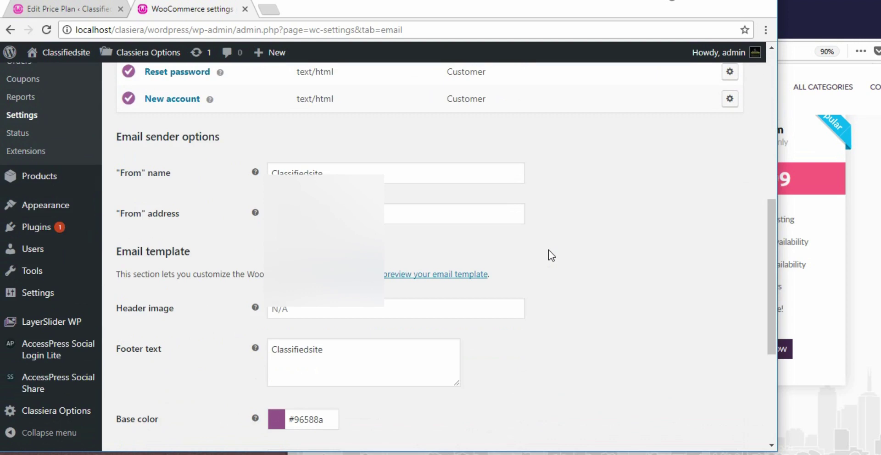
scroll(549, 249, down, 3)
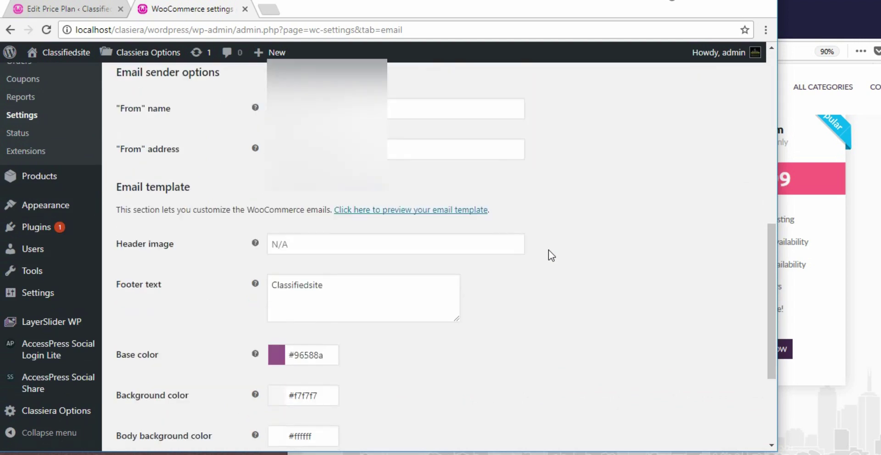
scroll(315, 271, down, 2)
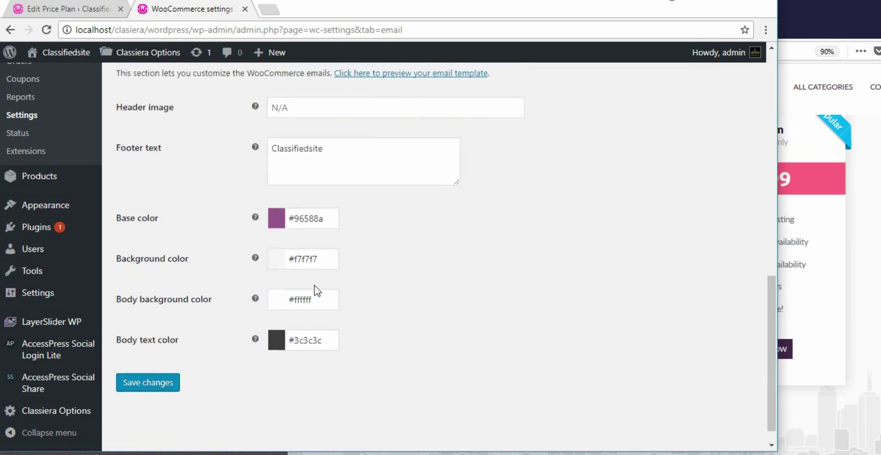
scroll(248, 275, up, 6)
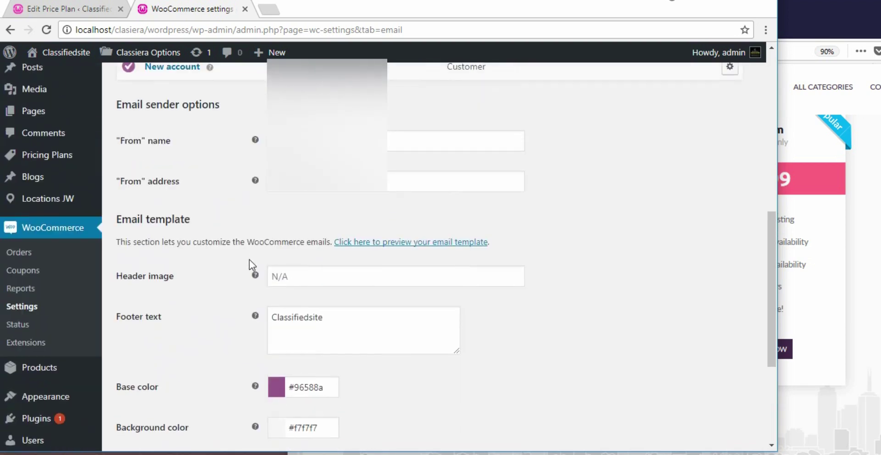
mouse_move(255, 246)
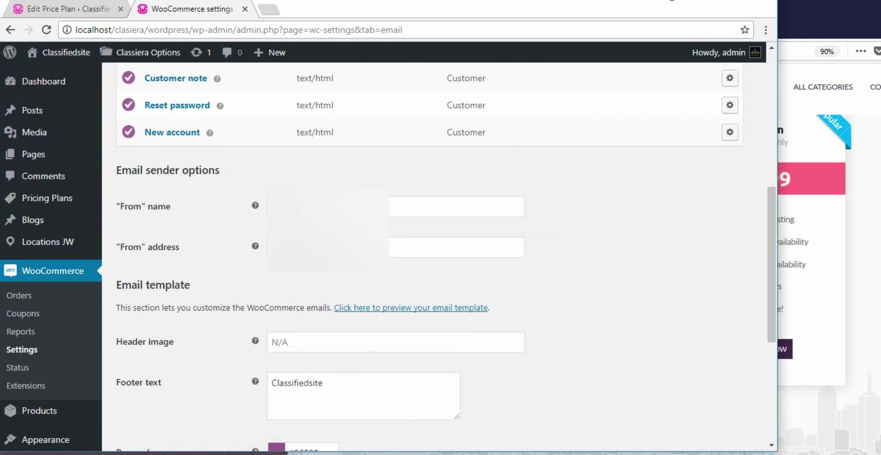